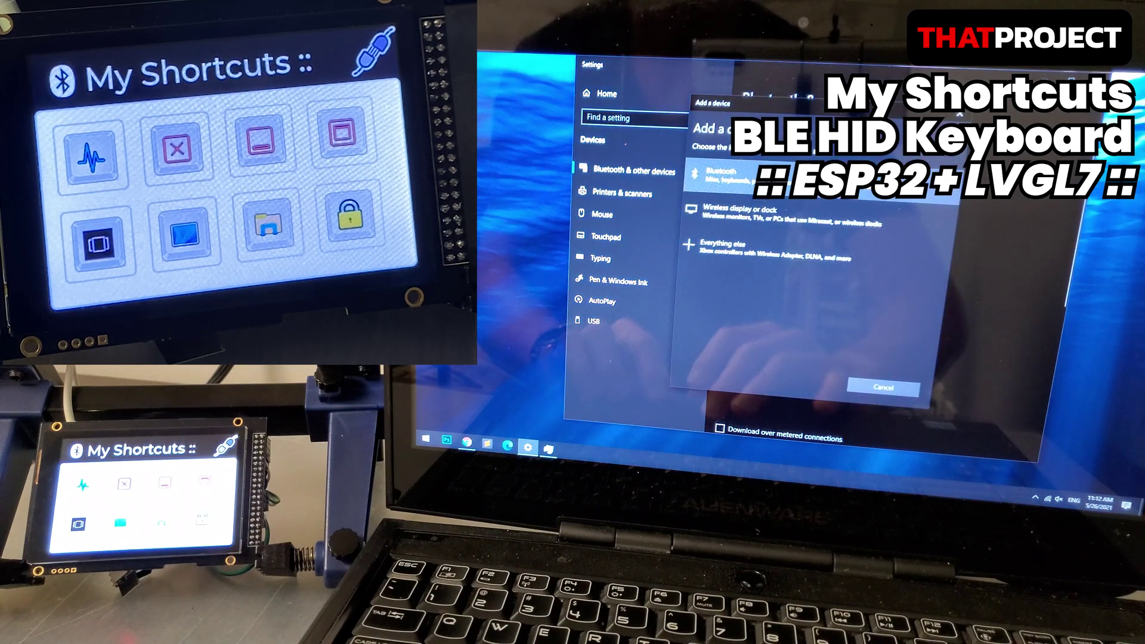
Step: Scan for Bluetooth devices, pair with My Shortcuts, and finish adding it
left_click(760, 180)
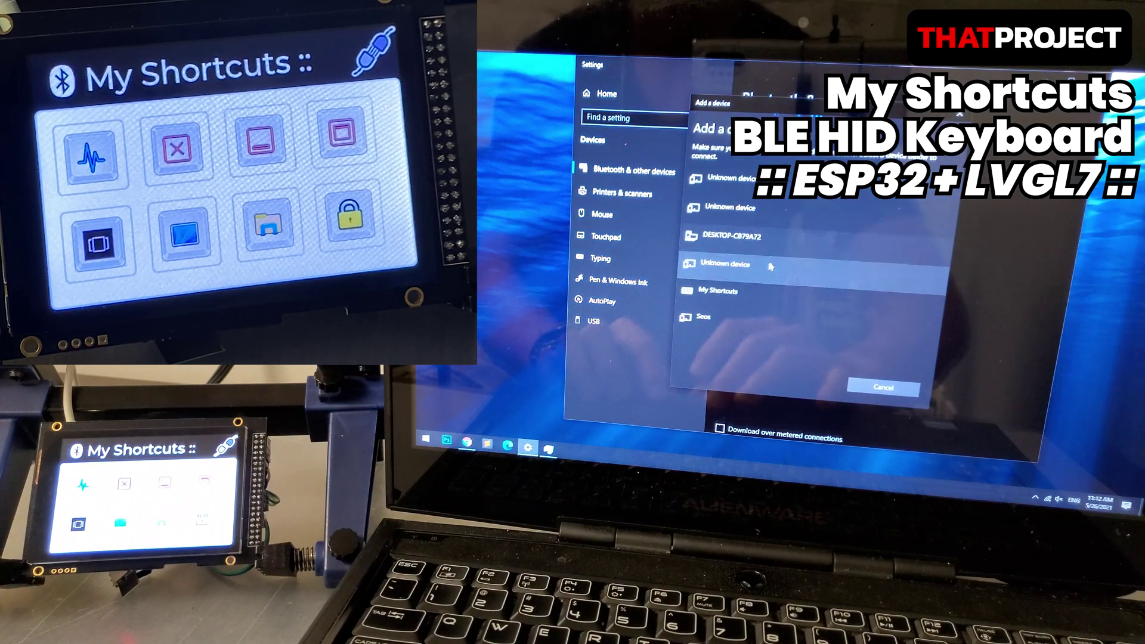
left_click(754, 294)
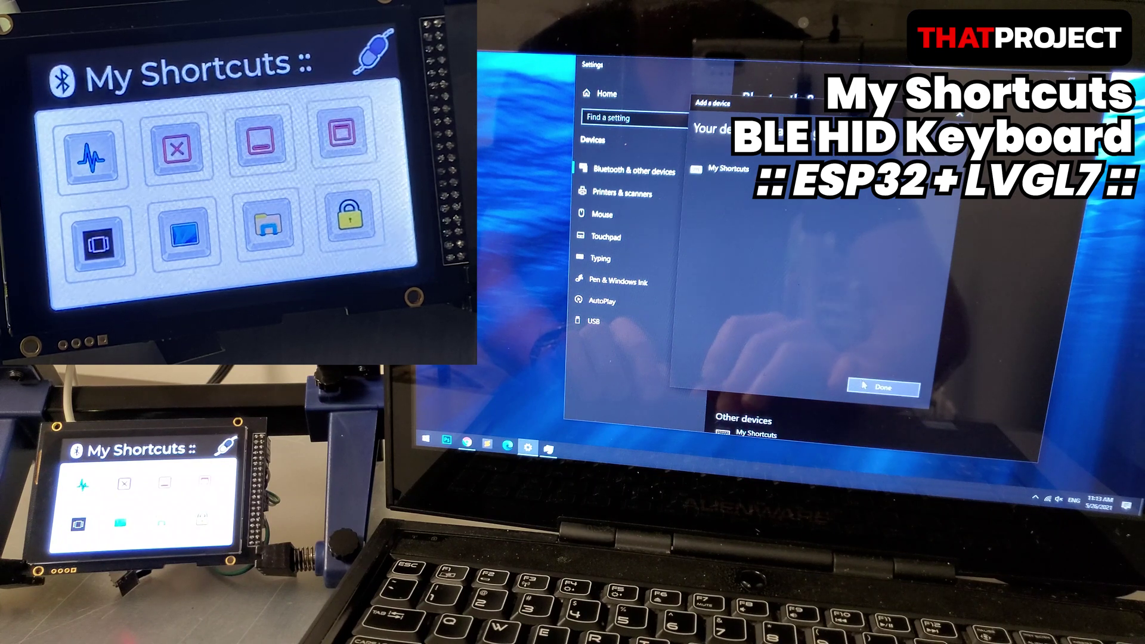
left_click(865, 385)
scroll(831, 313, "down", 5)
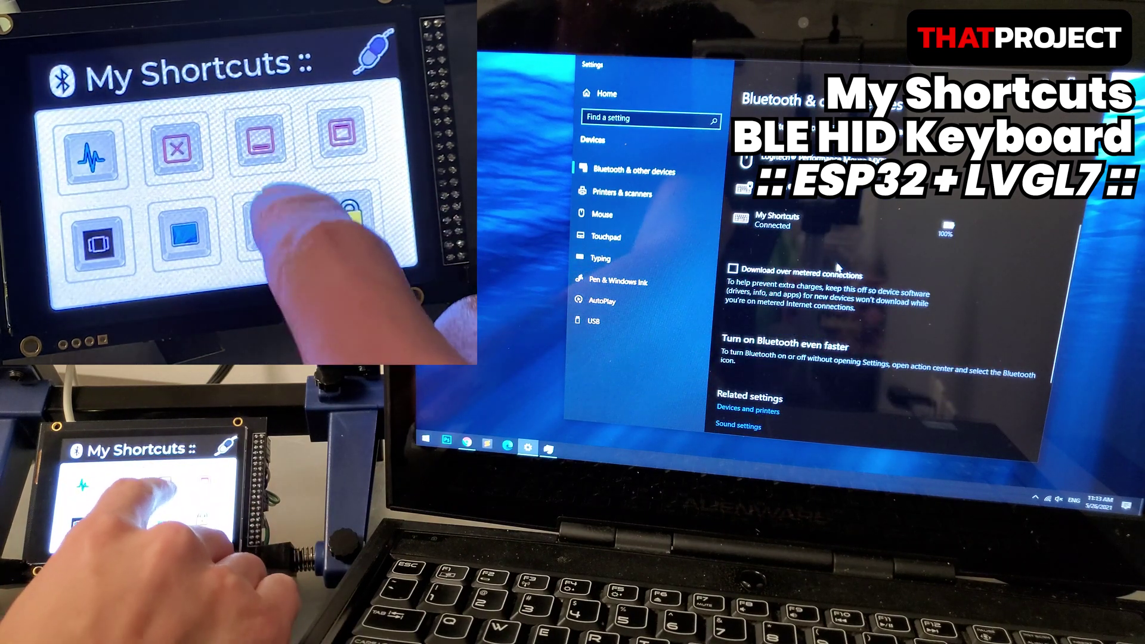
Step: Show the desktop, then open, maximize, restore and close Task Manager
key("super+d")
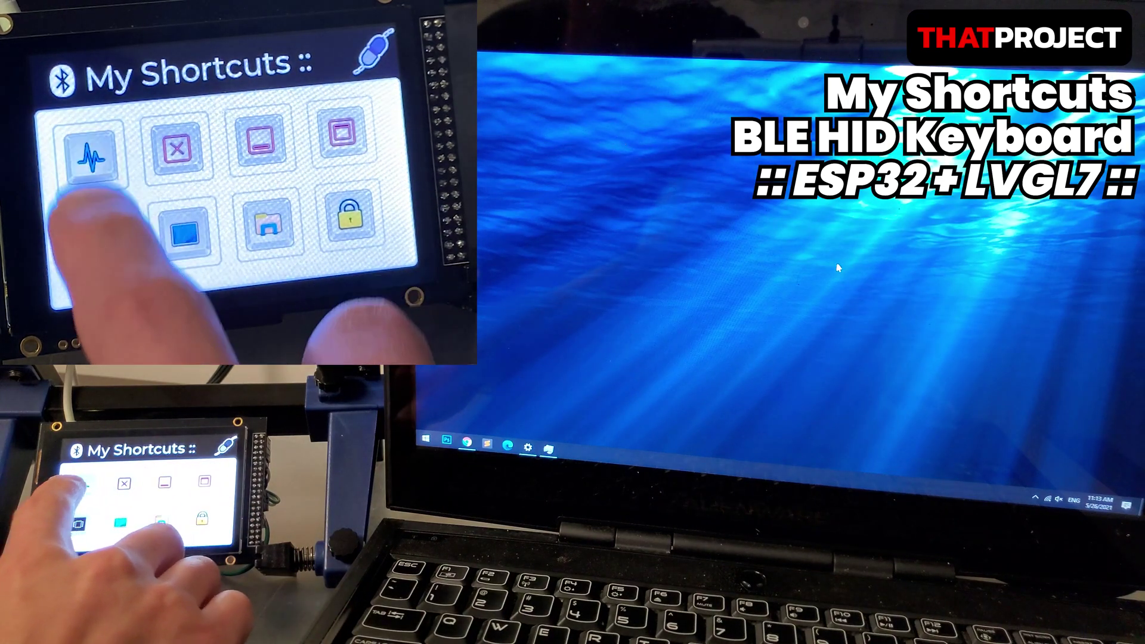
key("ctrl+shift+Escape")
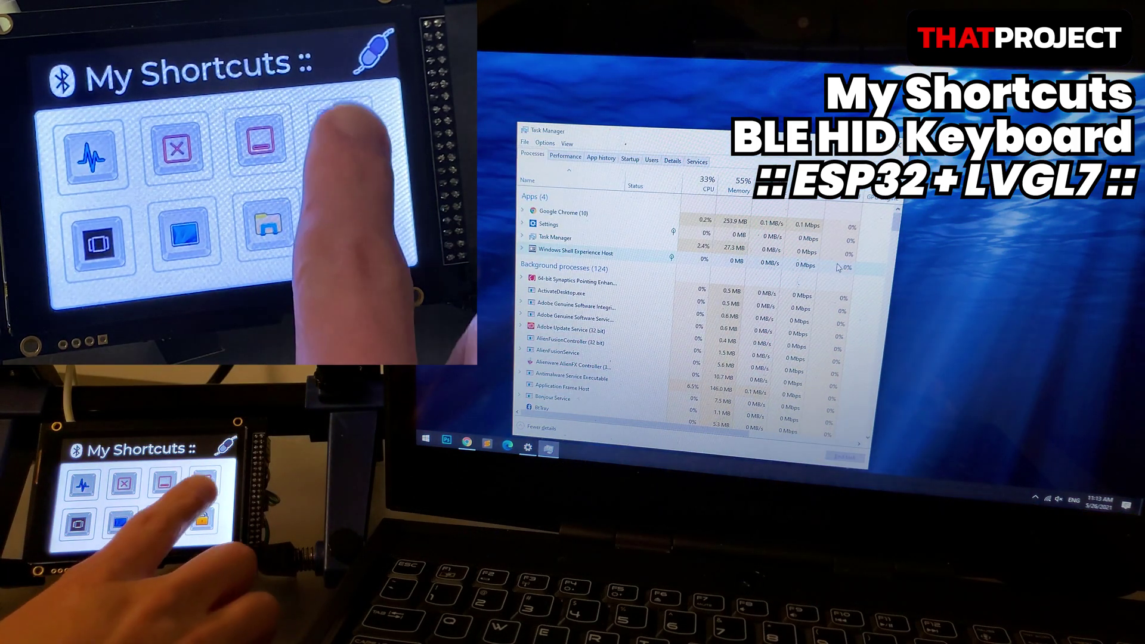
key("super+Up")
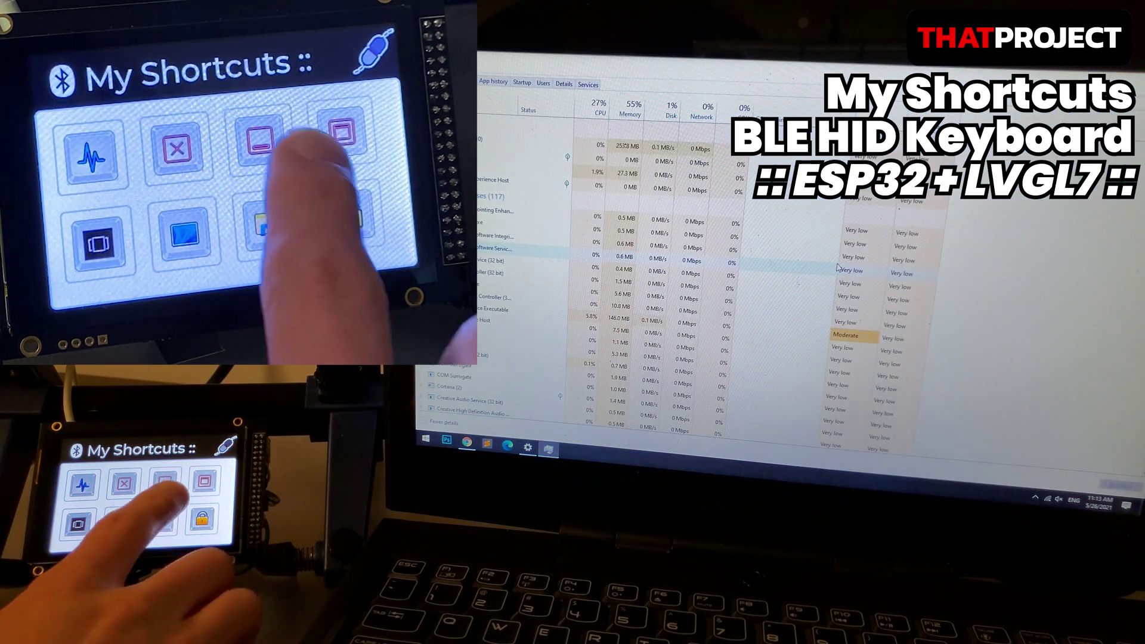
key("super+Down")
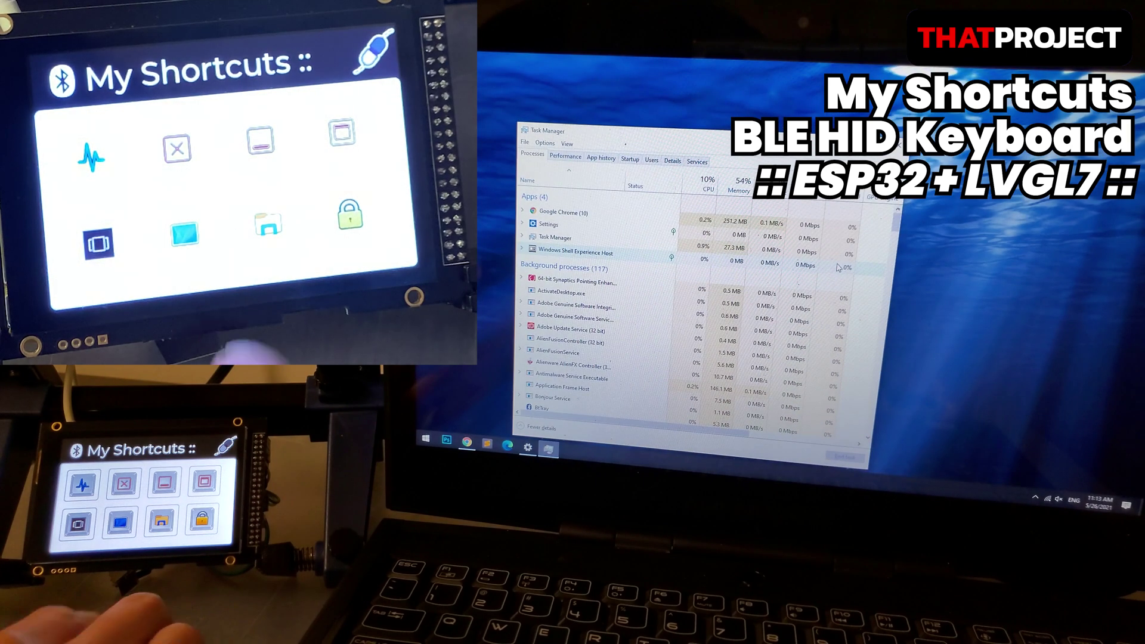
key("alt+F4")
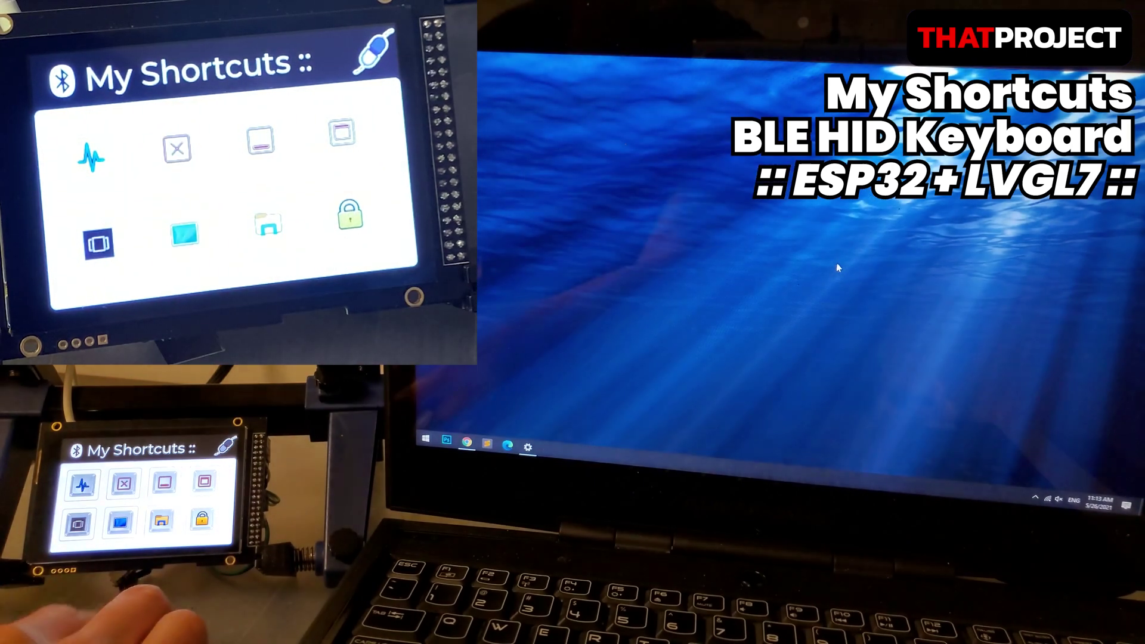
Step: Open File Explorer, bring the browser forward via Task View, show the desktop, and lock the PC
key("super+e")
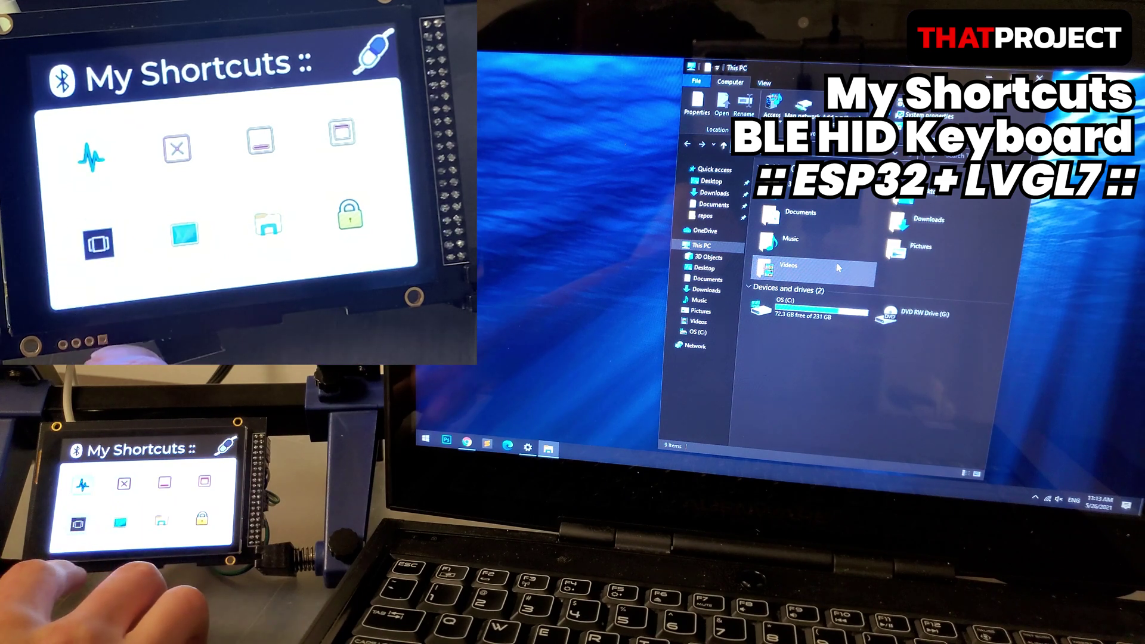
key("super+Tab")
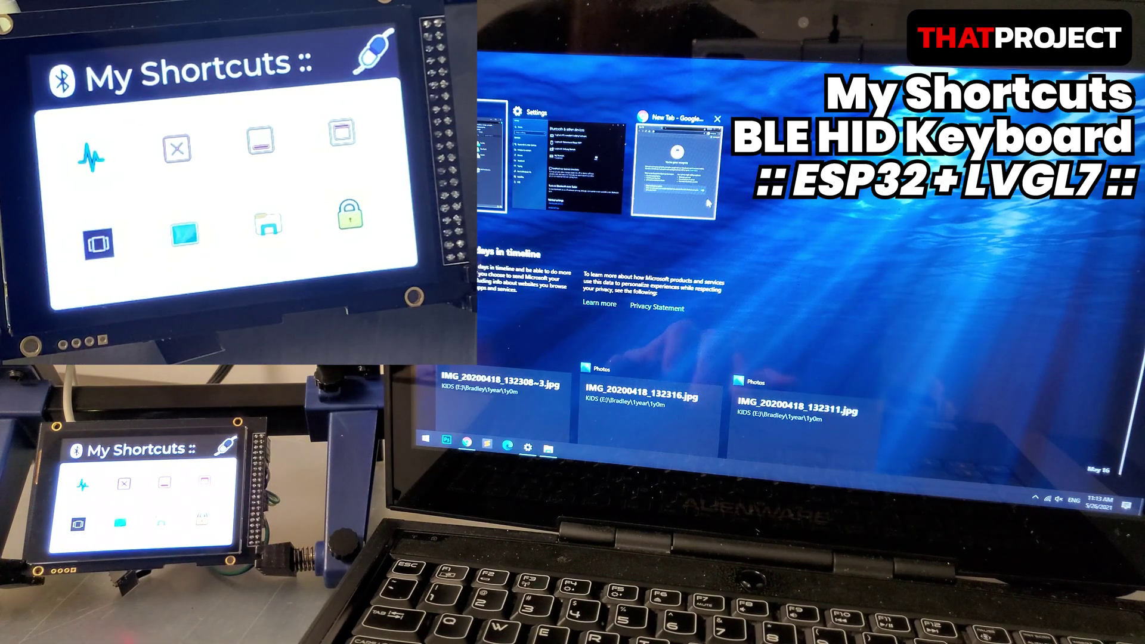
left_click(706, 203)
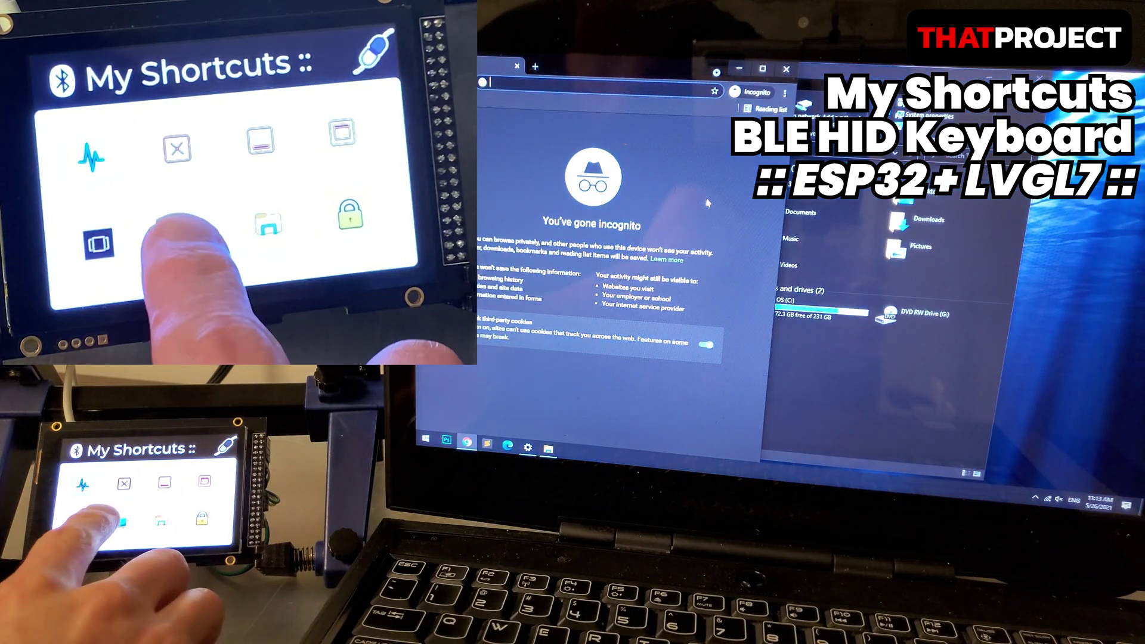
key("super+d")
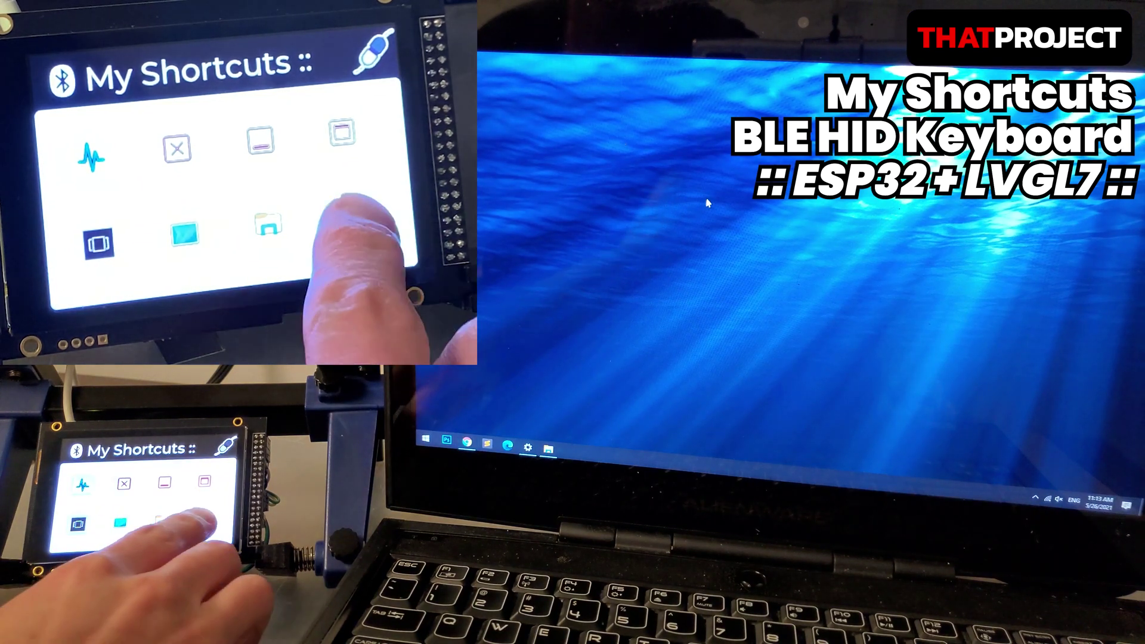
key("super+l")
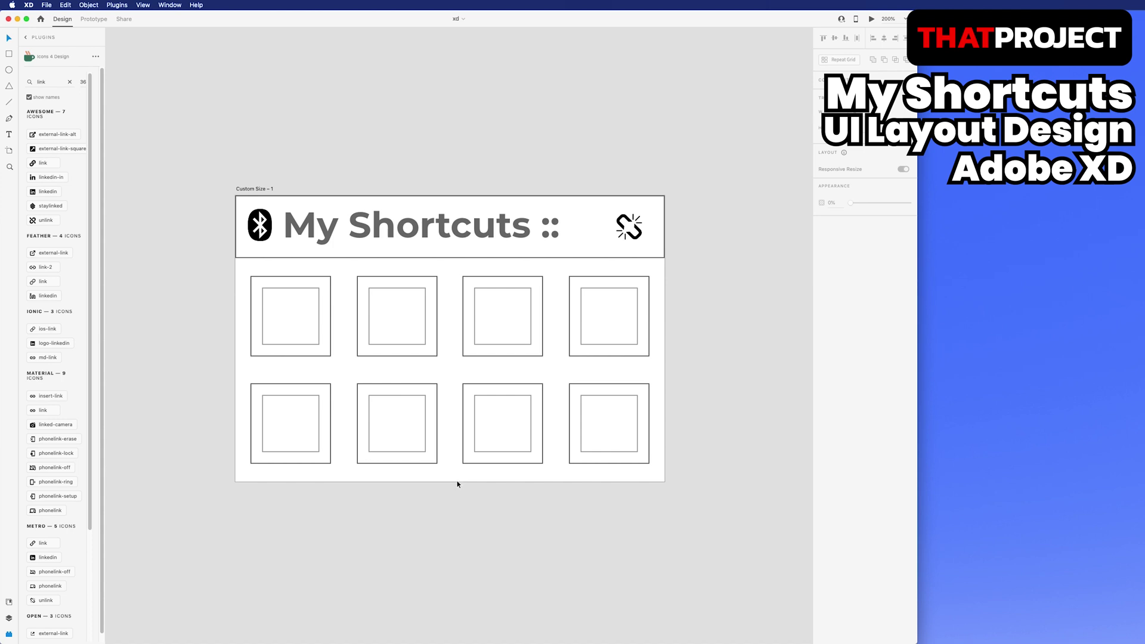
Step: Select the XD header bar, then the first button box and its inner square
left_click(397, 258)
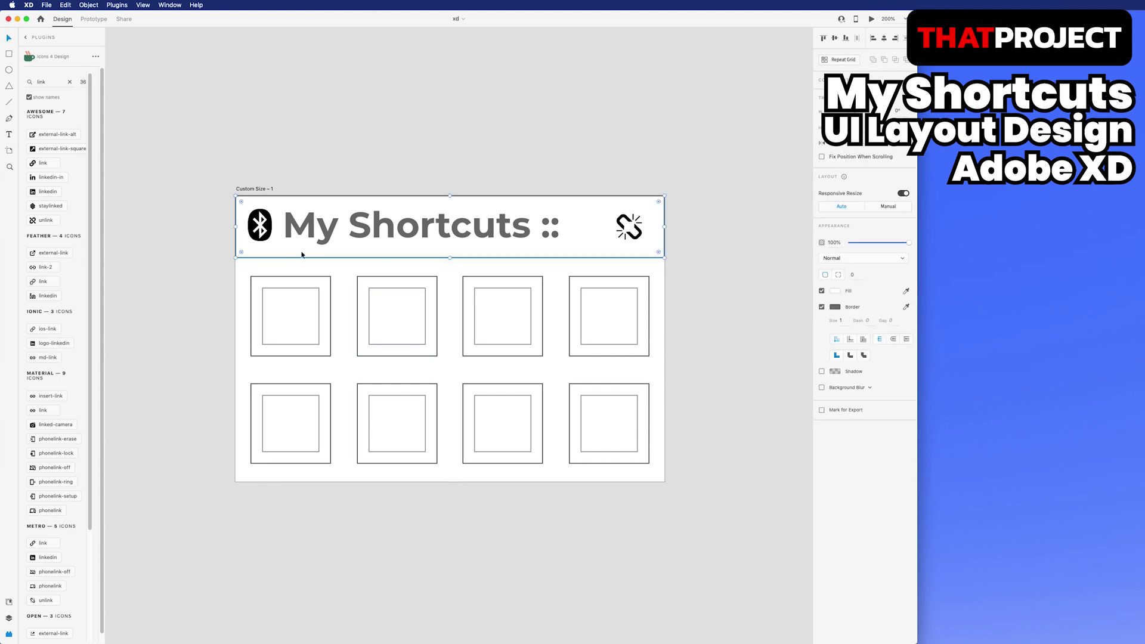
left_click(235, 280)
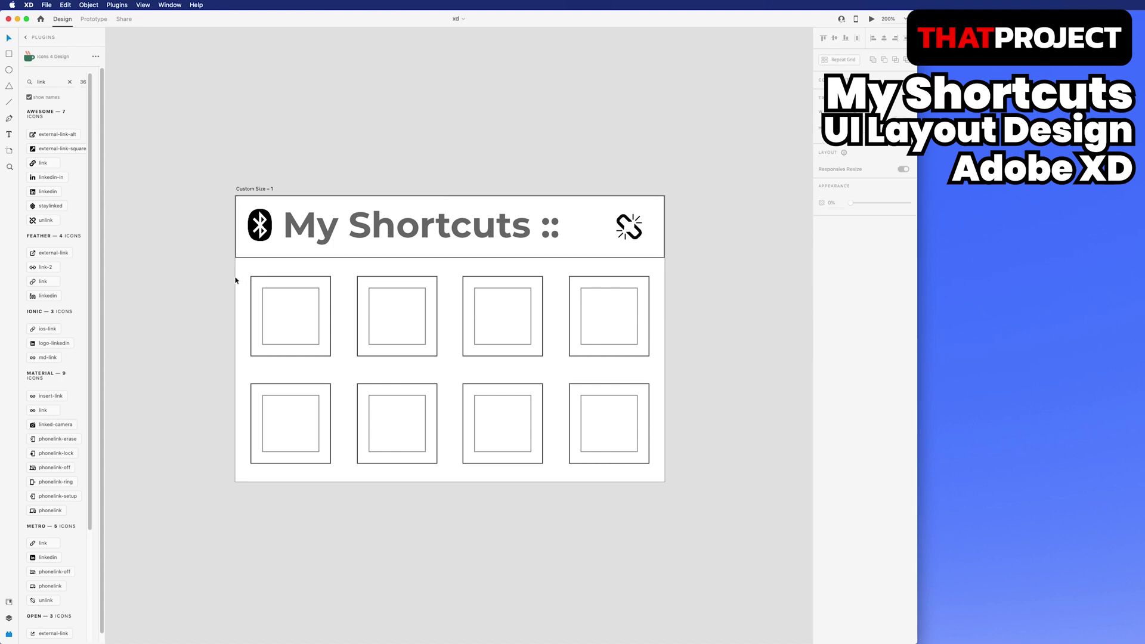
left_click(271, 244)
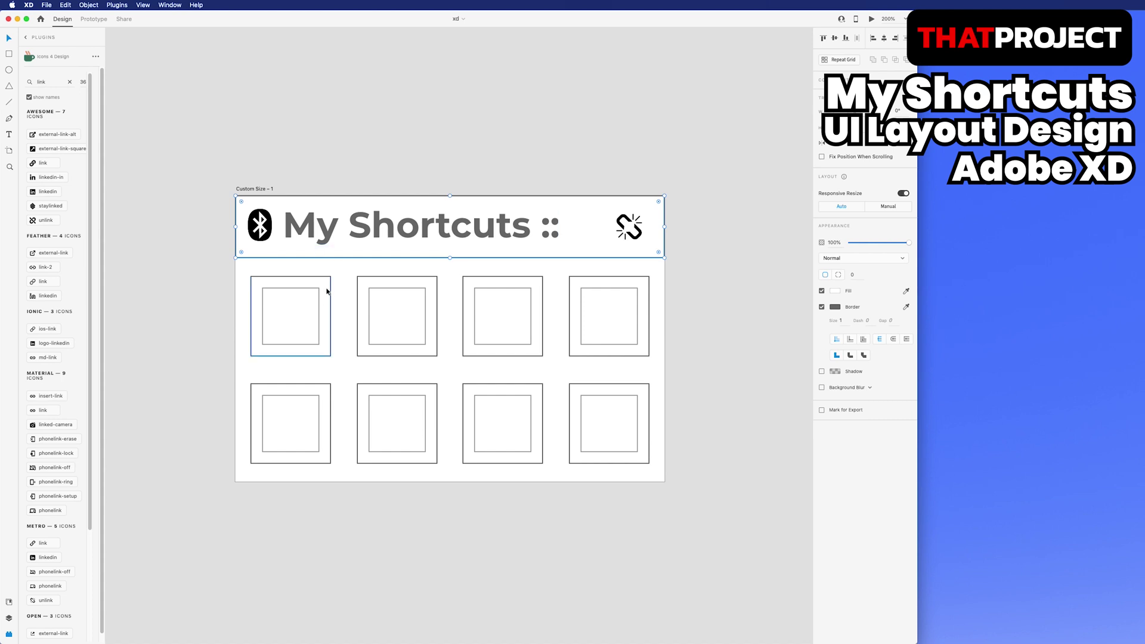
left_click(320, 309)
double_click(316, 305)
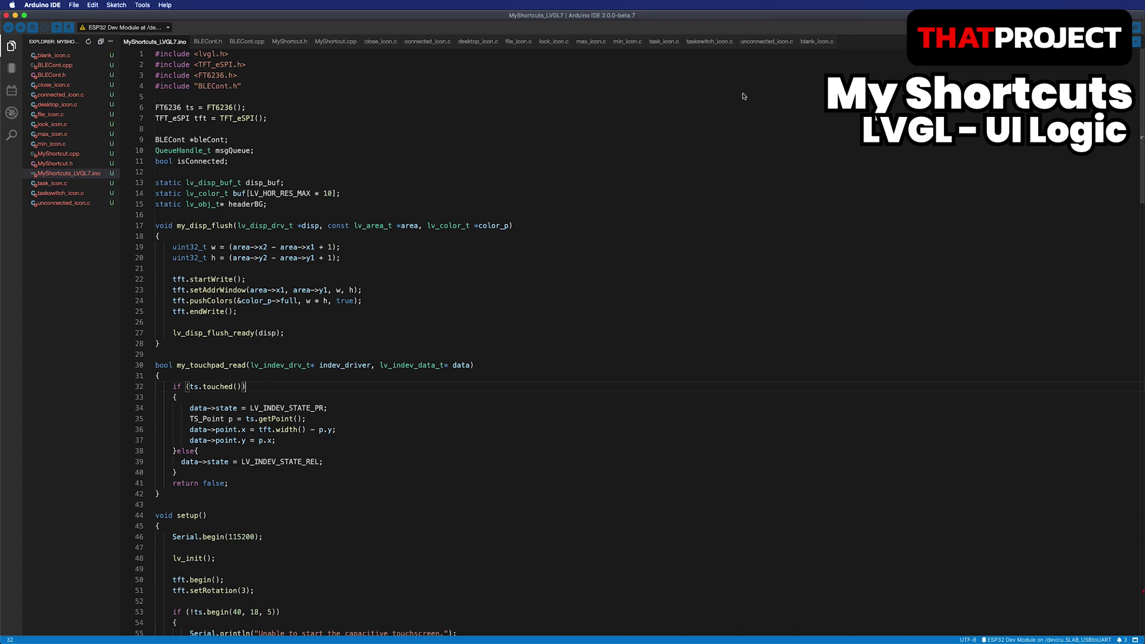
Step: Open BLECont.cpp and step down through the sketch's files
left_click(85, 65)
key("Down")
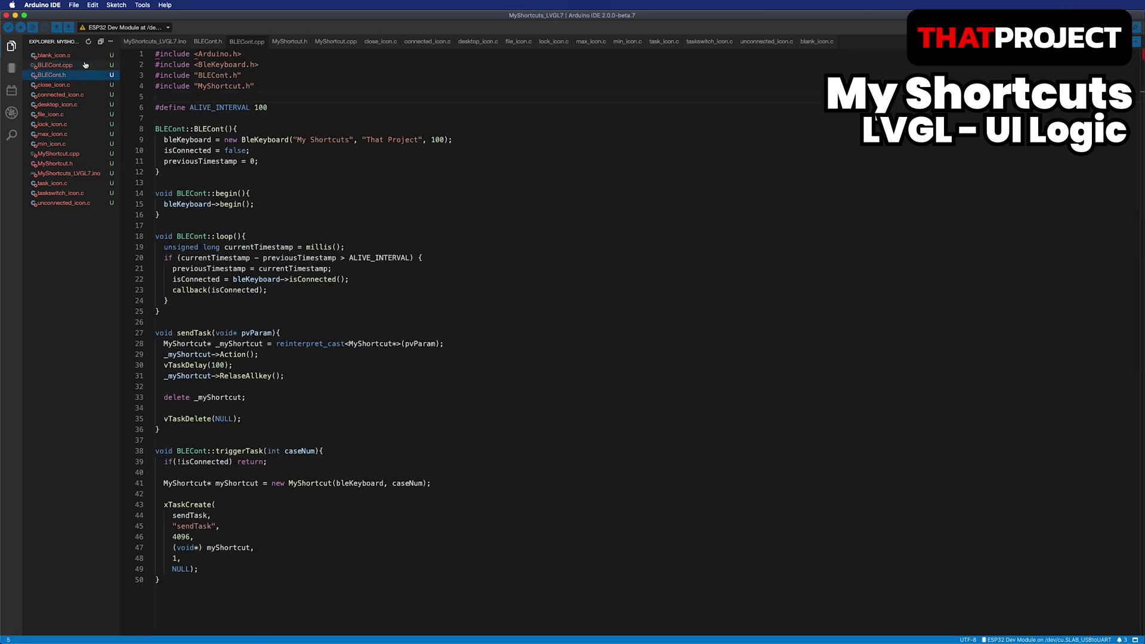
key("Down")
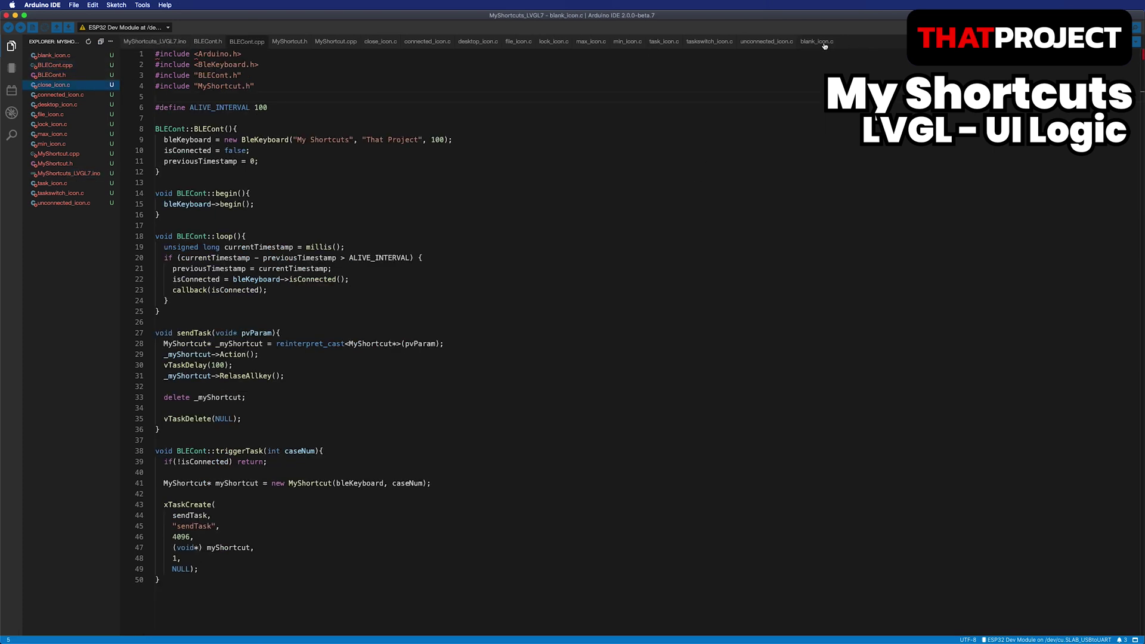
Step: Review the blank, unconnected, taskswitch, task, min and max icon files, then LVGL's image converter
left_click(821, 42)
left_click(759, 42)
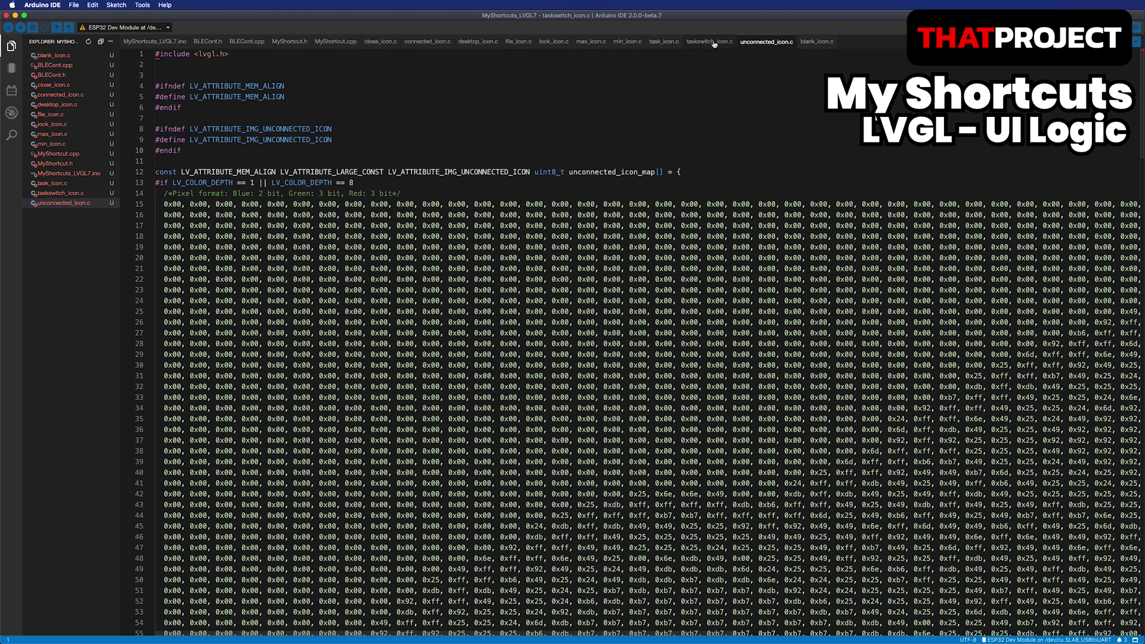
left_click(714, 41)
left_click(665, 41)
left_click(629, 42)
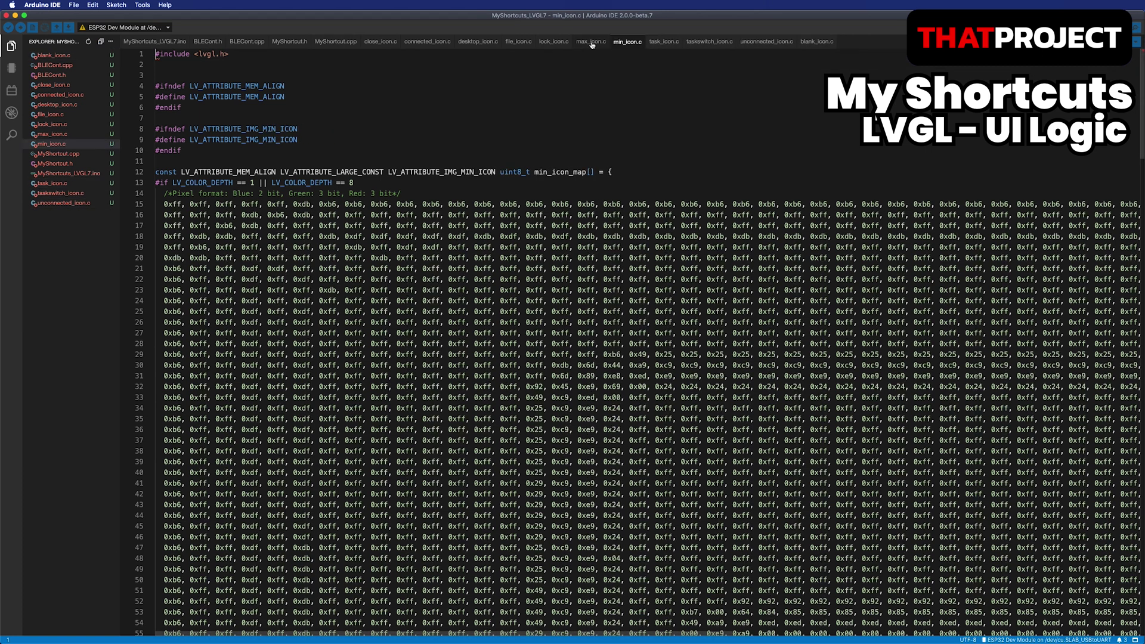
left_click(592, 42)
key("super+Tab")
key("super+Tab")
key("super+Tab")
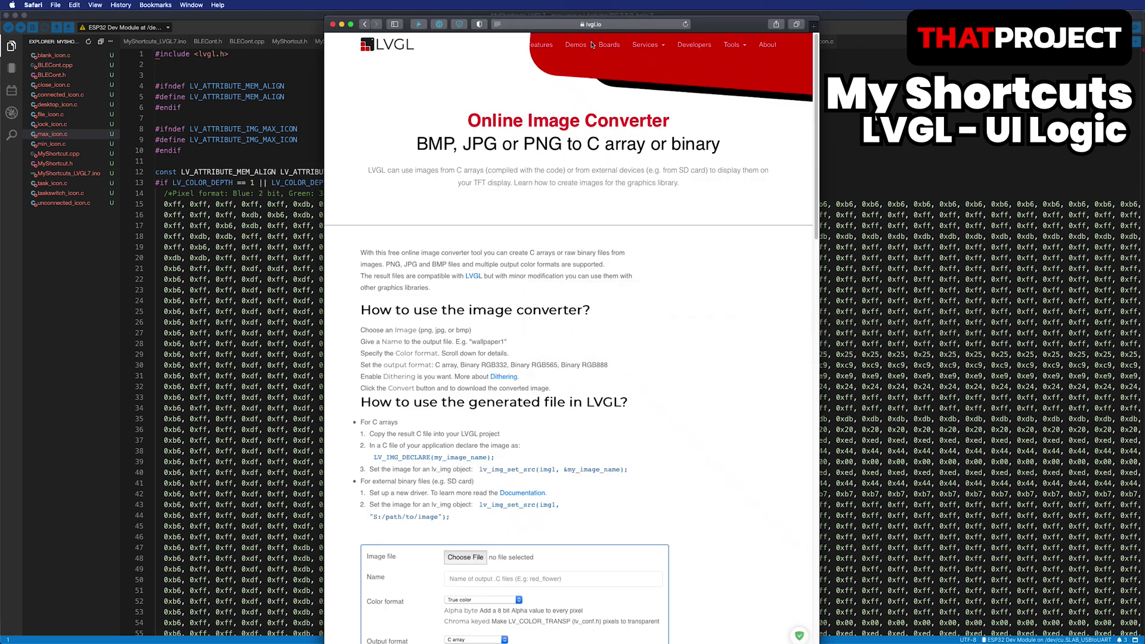
scroll(736, 275, "down", 5)
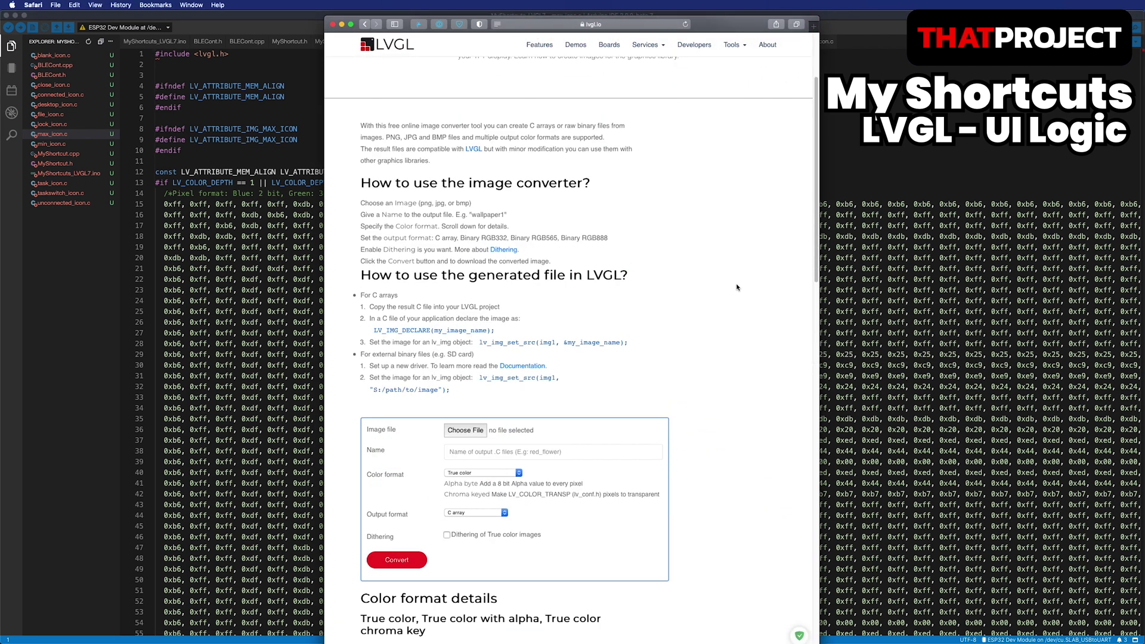
scroll(735, 286, "down", 2)
scroll(736, 287, "down", 2)
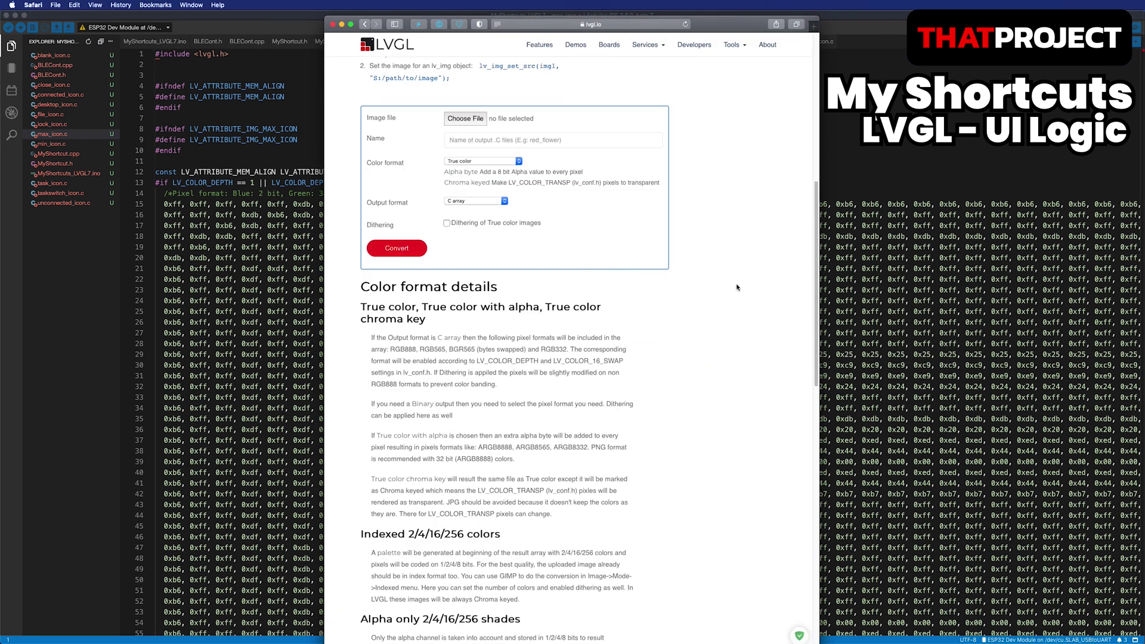
scroll(737, 287, "down", 1)
scroll(735, 287, "down", 2)
key("super+Tab")
key("super+Tab")
key("super+Tab")
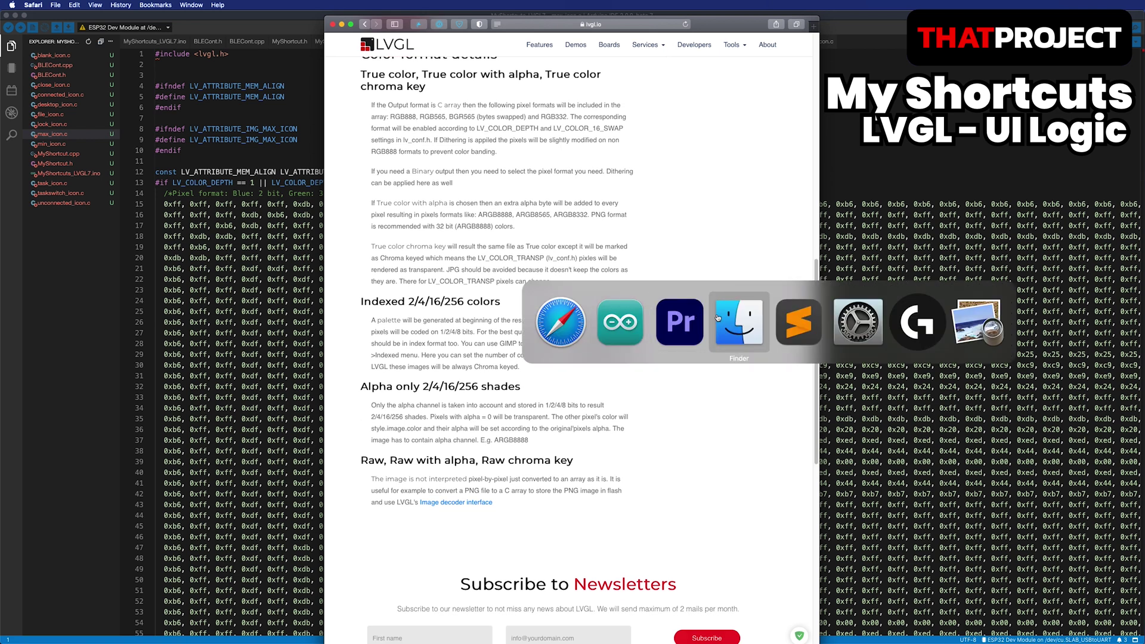
Step: Preview the New_Icons2 icon images one by one, from desktop_icon.jpg toward unconnected.jpg
key("Down")
key("Down")
key("Down")
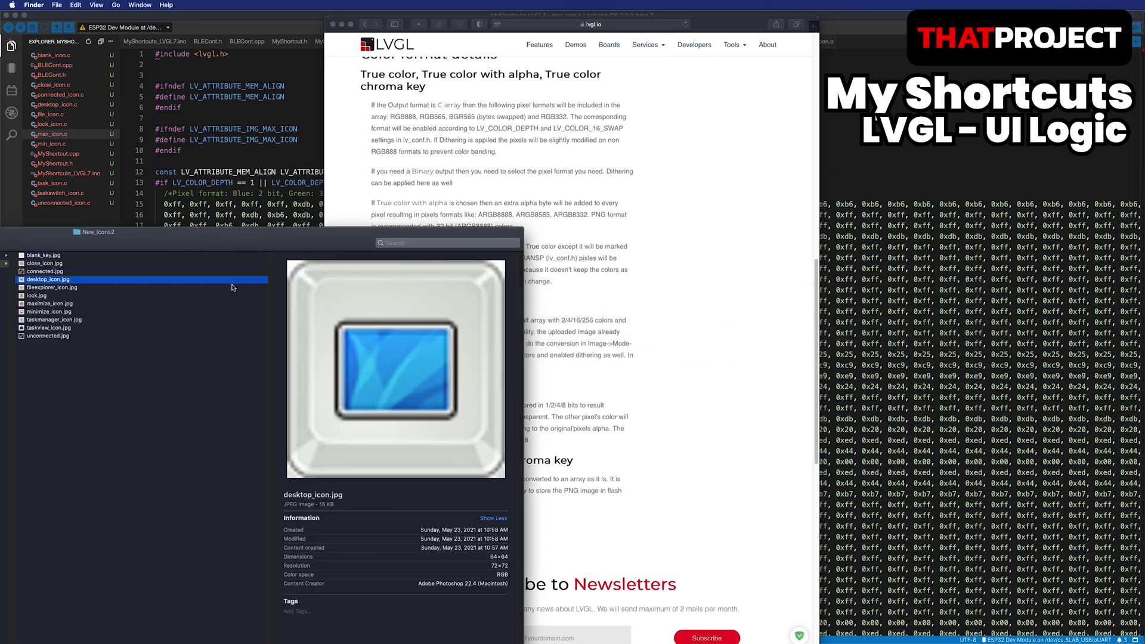
key("Down")
key("Down")
key("Down")
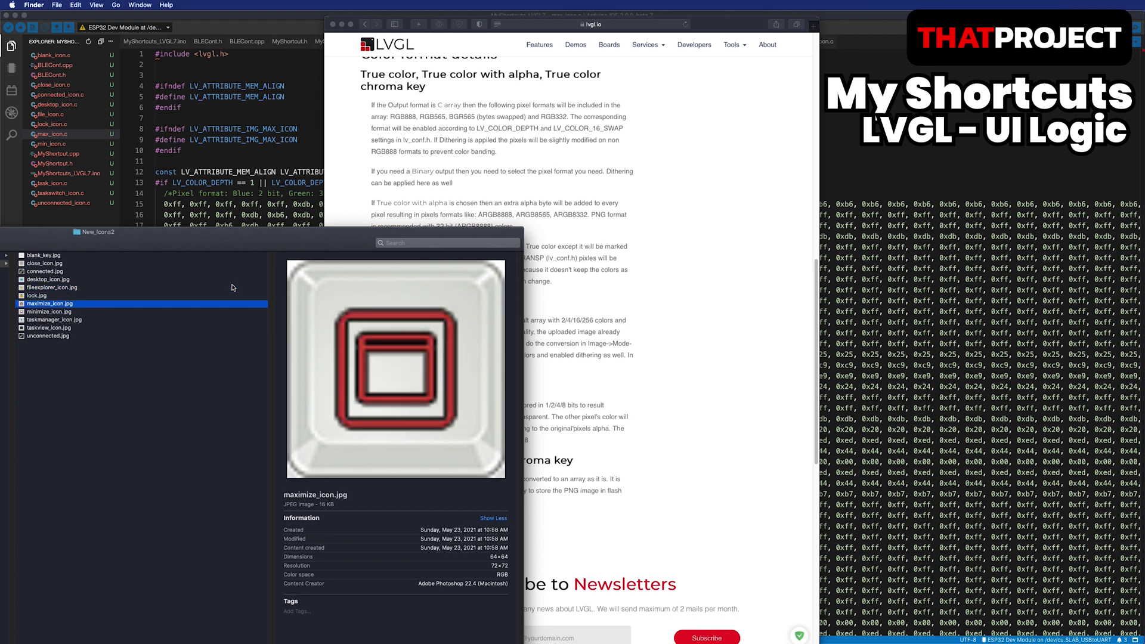
key("Down")
key("Down")
key("Down")
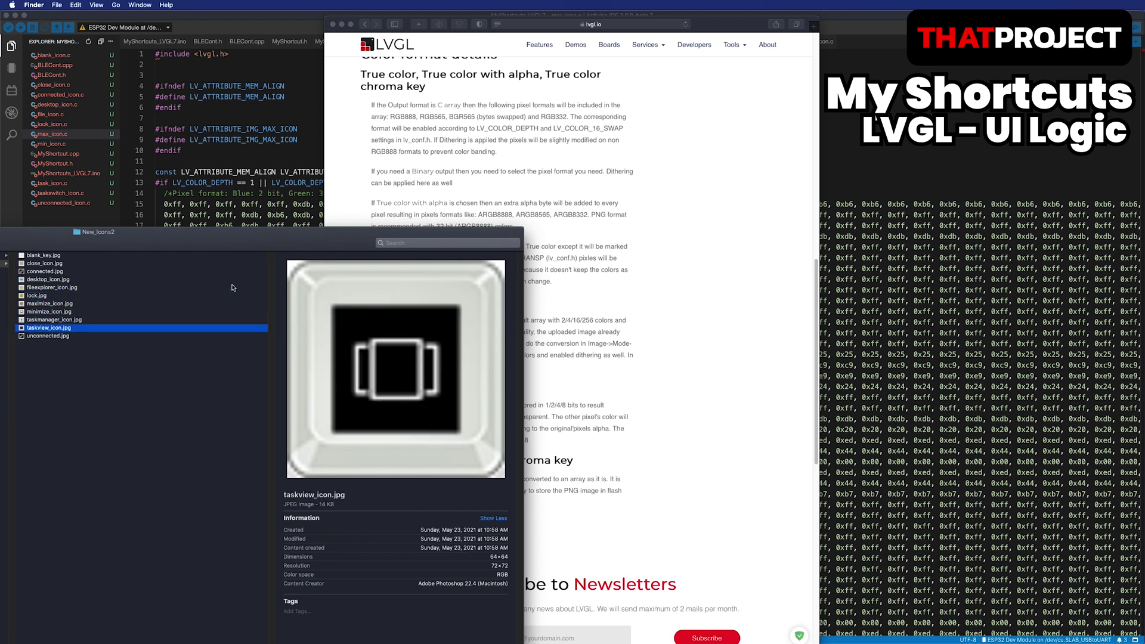
key("Down")
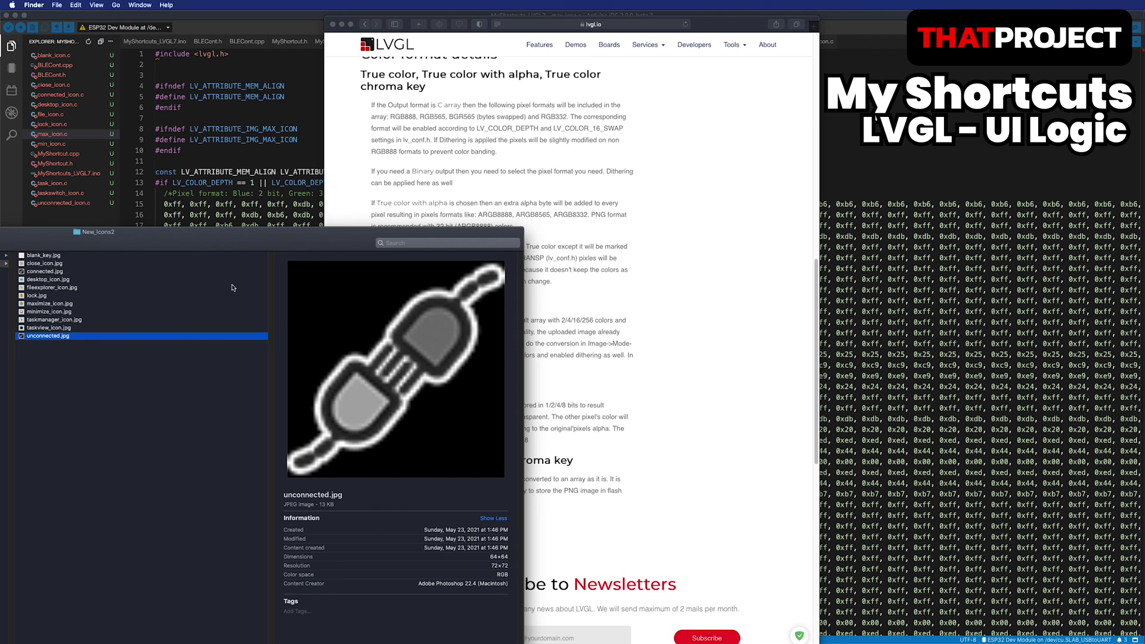
Step: Open MyShortcuts_LVGL7.ino and highlight the screen style lines 74–79 in setup()
left_click(256, 215)
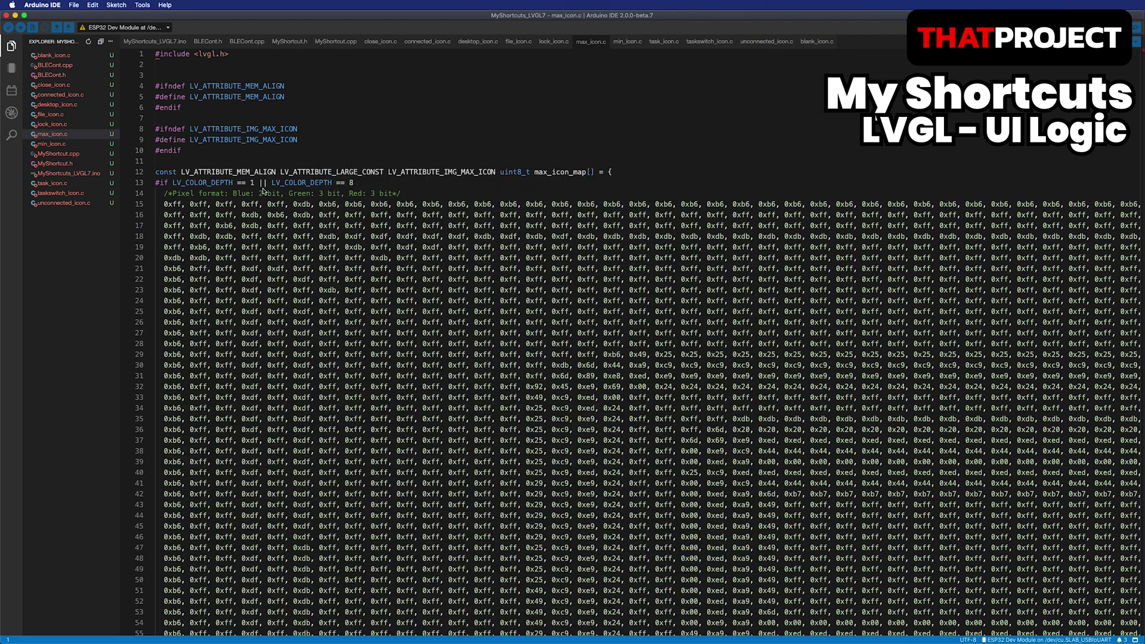
left_click(153, 42)
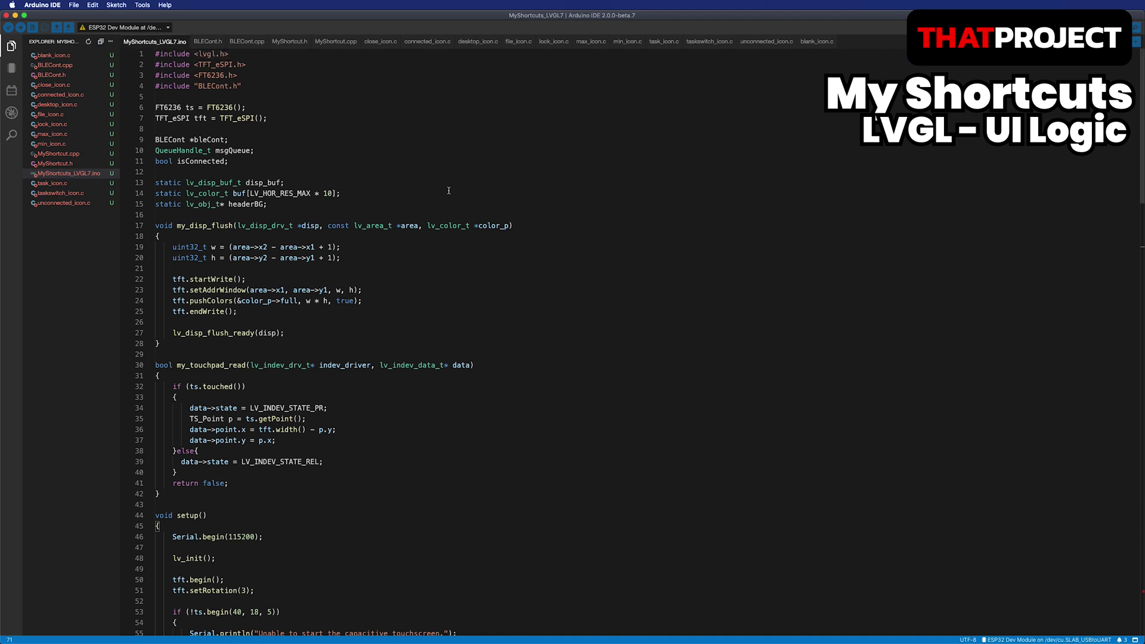
scroll(594, 249, "down", 3)
scroll(594, 250, "down", 1)
scroll(593, 250, "down", 5)
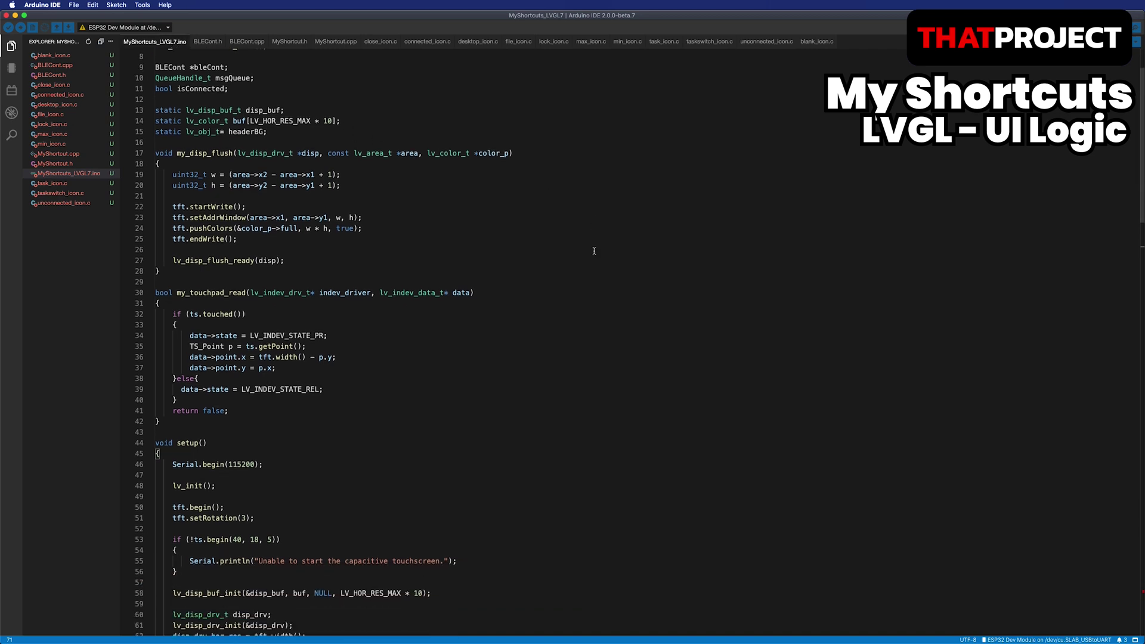
scroll(593, 251, "down", 1)
scroll(594, 249, "down", 2)
scroll(593, 249, "down", 3)
scroll(592, 250, "down", 4)
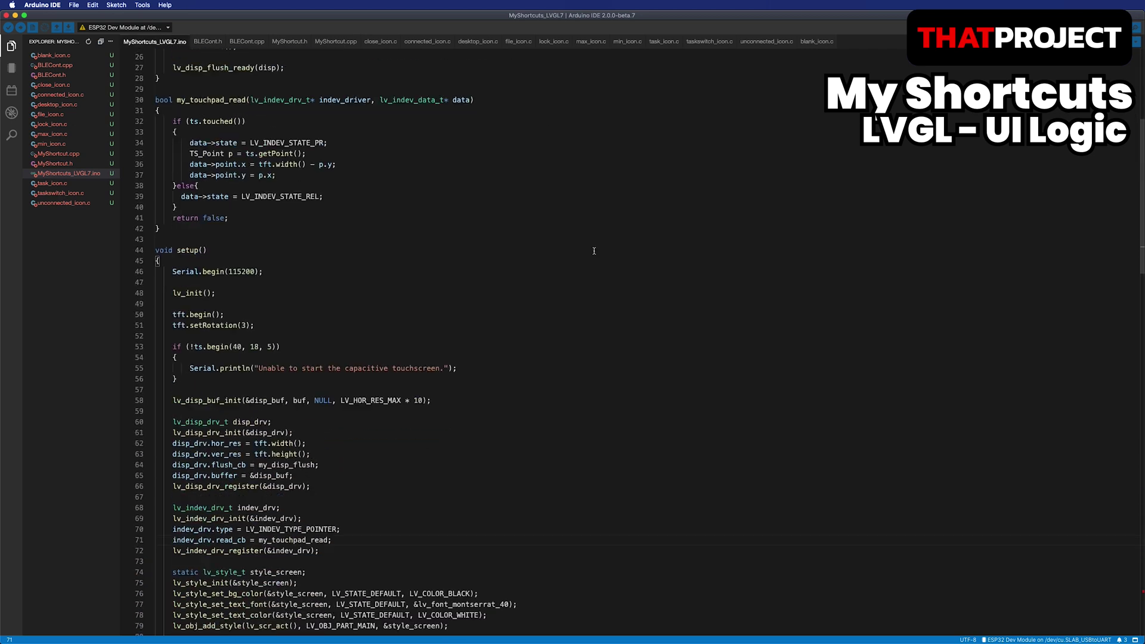
scroll(593, 250, "down", 1)
scroll(593, 250, "down", 2)
scroll(593, 250, "down", 3)
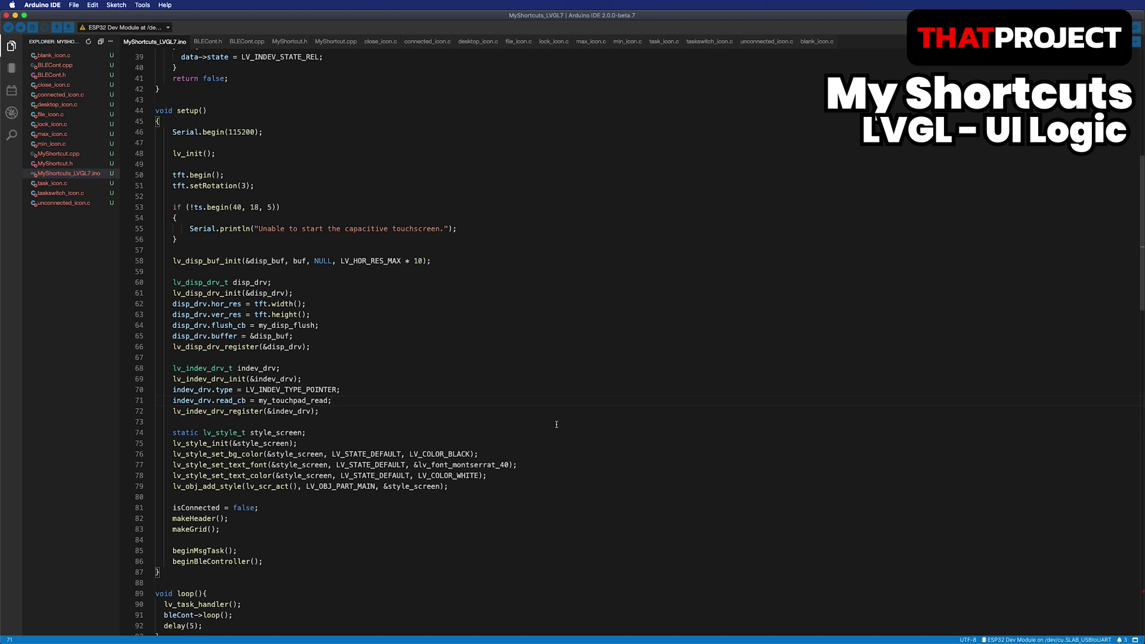
left_click_drag(455, 488, 154, 434)
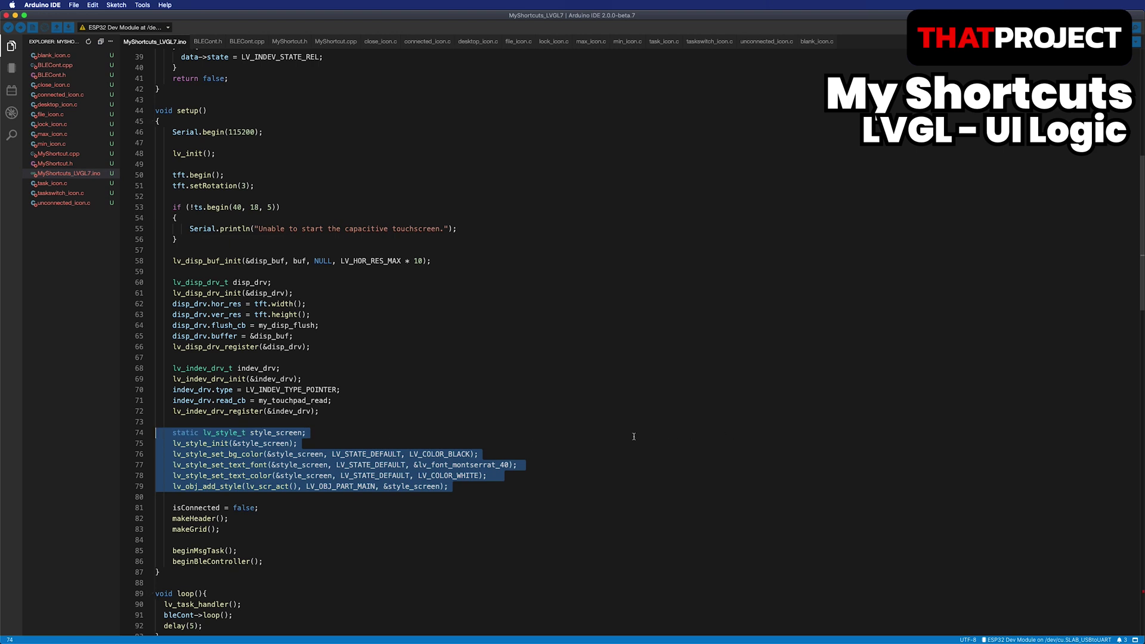
Step: In lv_conf.h, find LV_FONT_MONTSERRAT_40 and highlight its enabled line
left_click(571, 450)
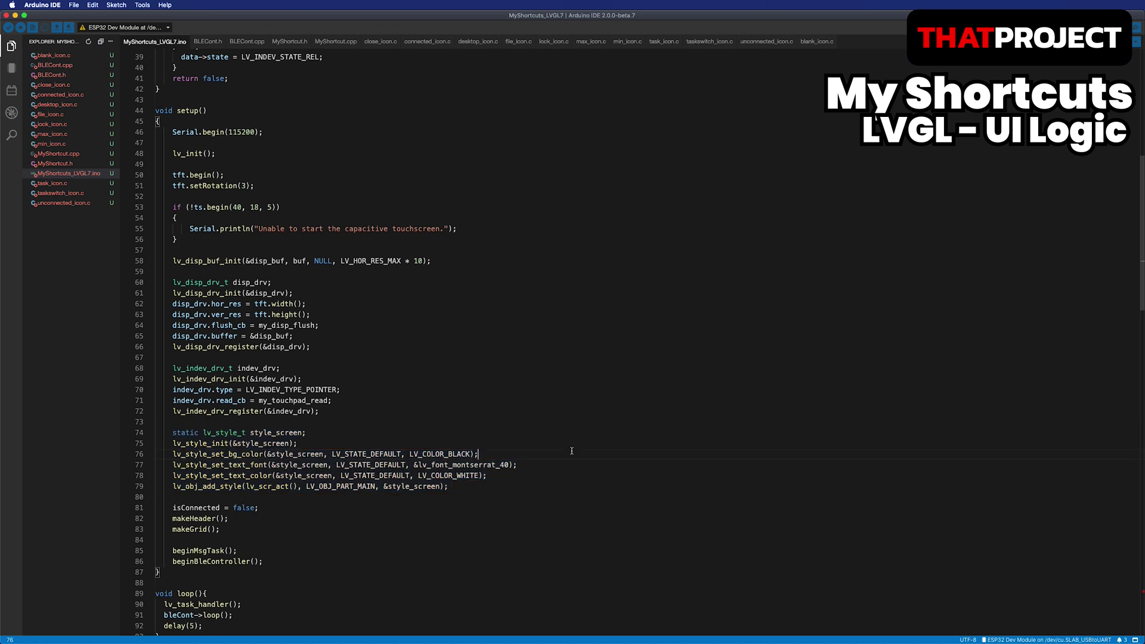
key("super+Tab")
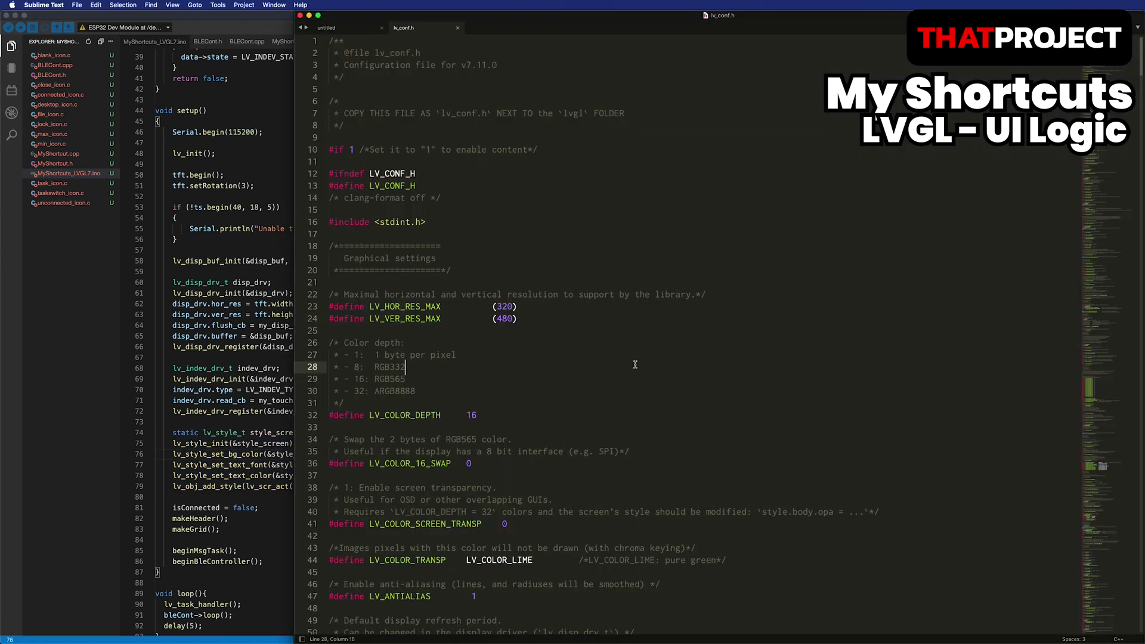
key("super+f")
type("LV_FONT_MONTSERRAT_40")
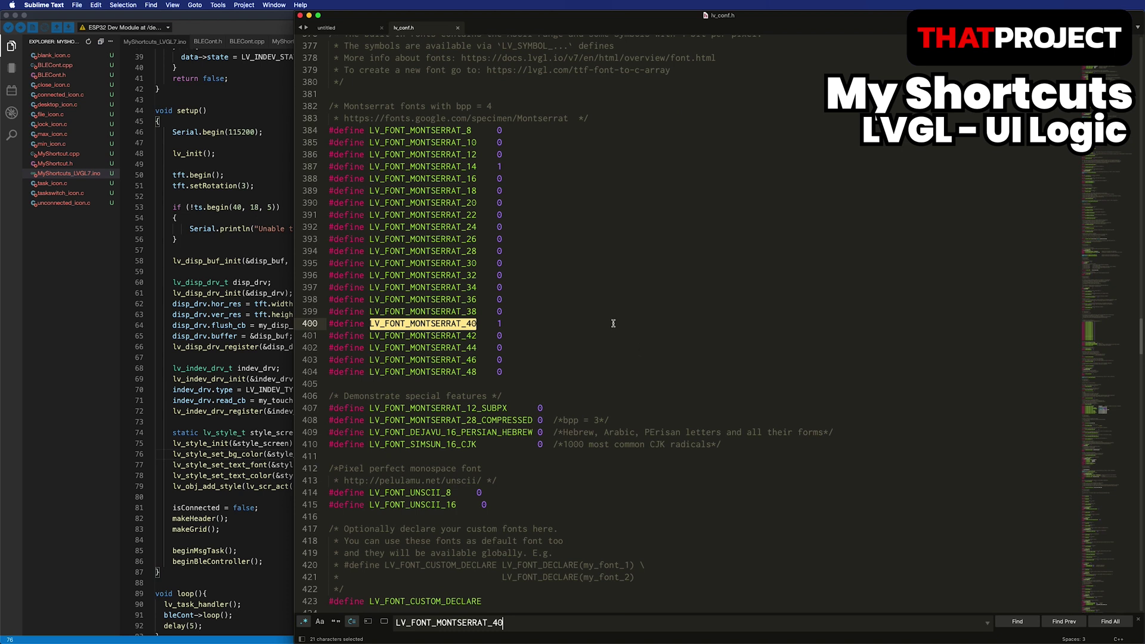
left_click(520, 312)
left_click_drag(514, 323, 320, 320)
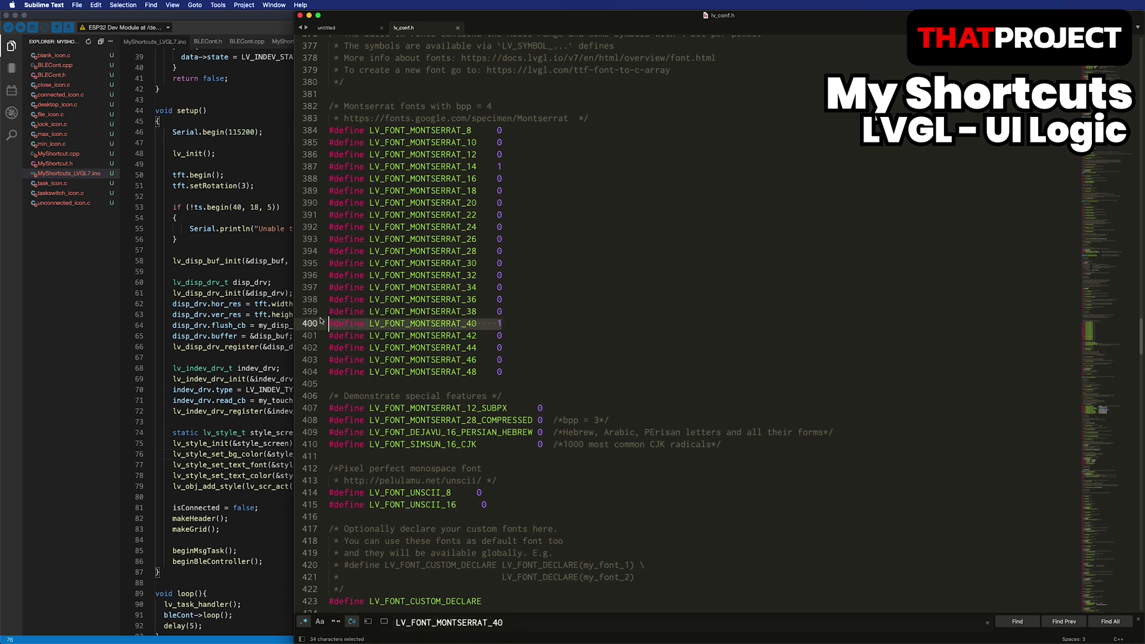
scroll(643, 452, "up", 2)
scroll(643, 452, "up", 6)
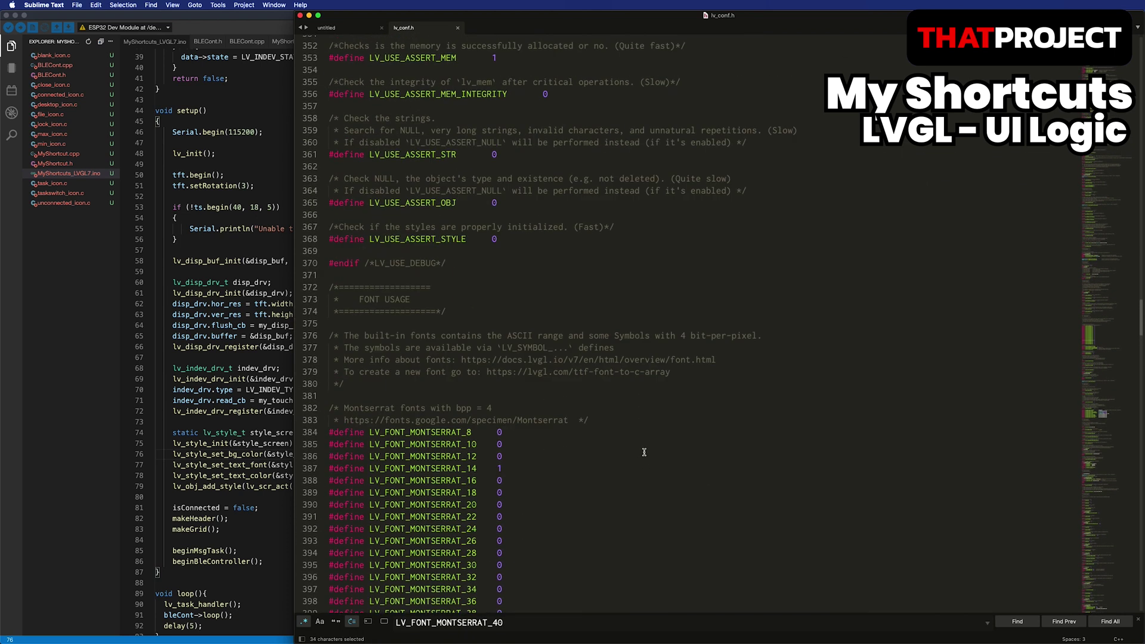
scroll(643, 452, "up", 1)
scroll(643, 452, "up", 1)
scroll(642, 451, "up", 2)
scroll(642, 452, "up", 4)
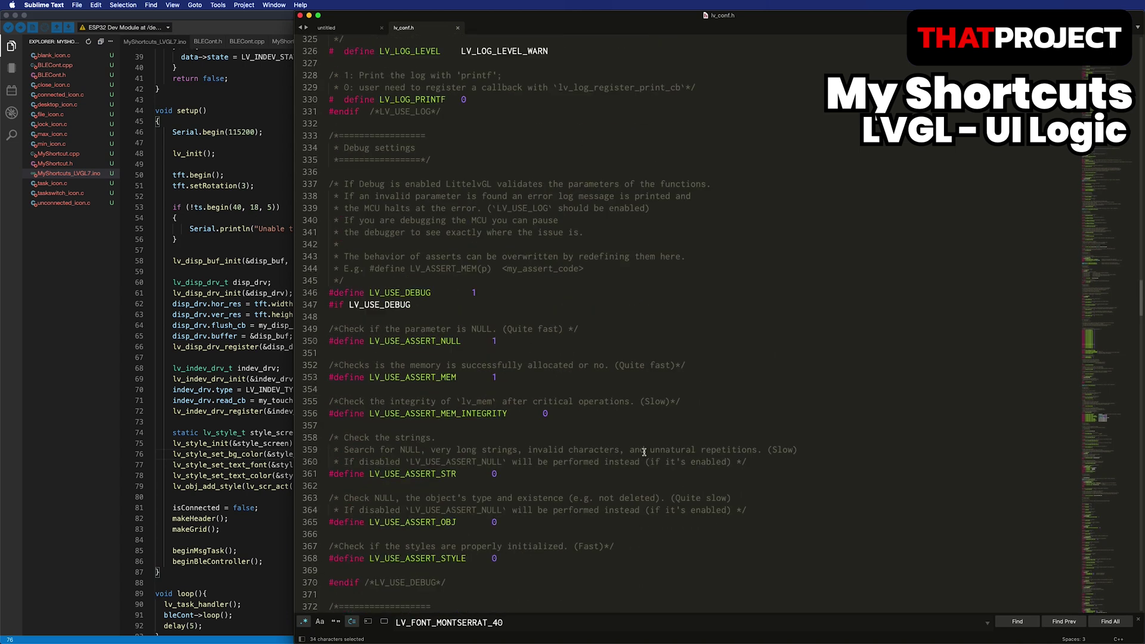
scroll(643, 452, "up", 4)
scroll(643, 452, "up", 5)
scroll(643, 451, "up", 6)
scroll(643, 451, "up", 1)
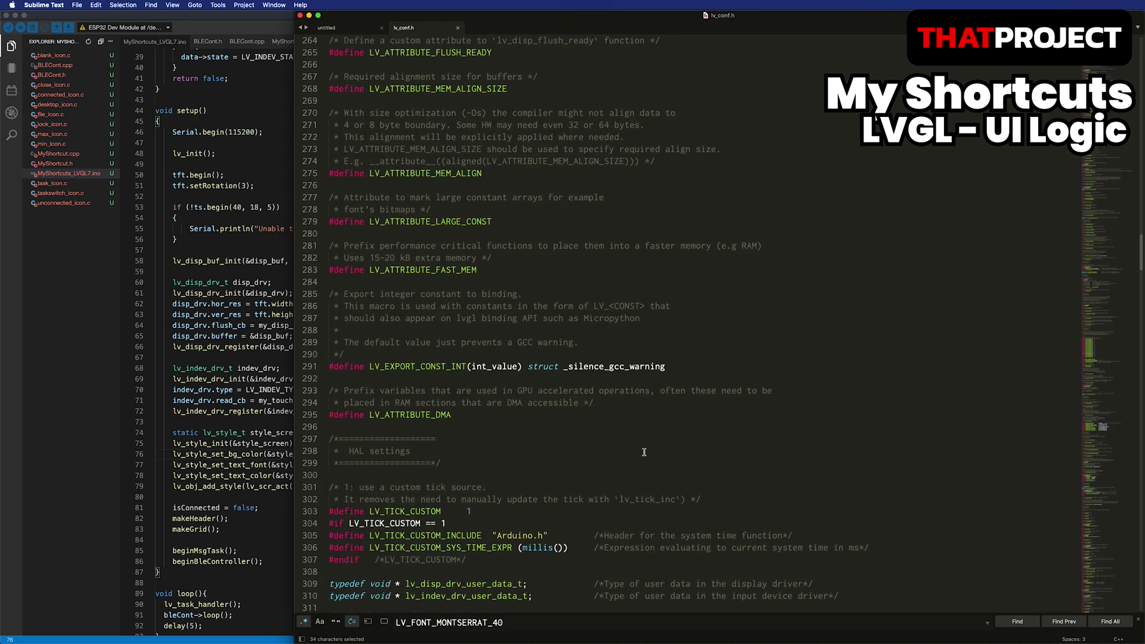
scroll(643, 452, "up", 5)
scroll(644, 452, "up", 4)
scroll(643, 452, "up", 2)
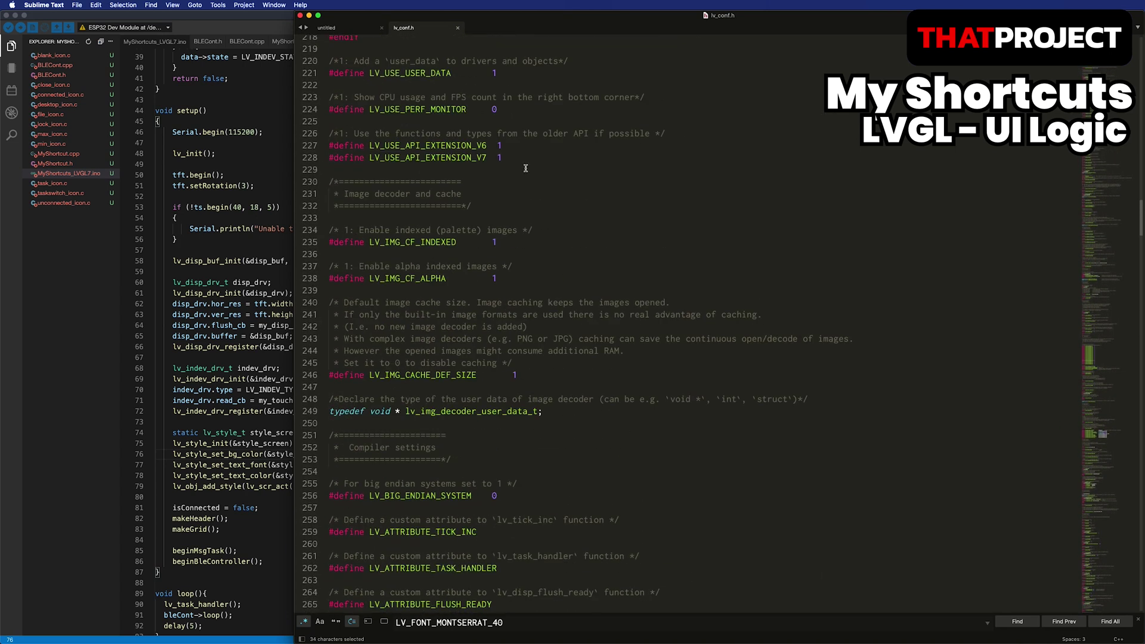
left_click_drag(515, 72, 329, 72)
scroll(593, 252, "up", 3)
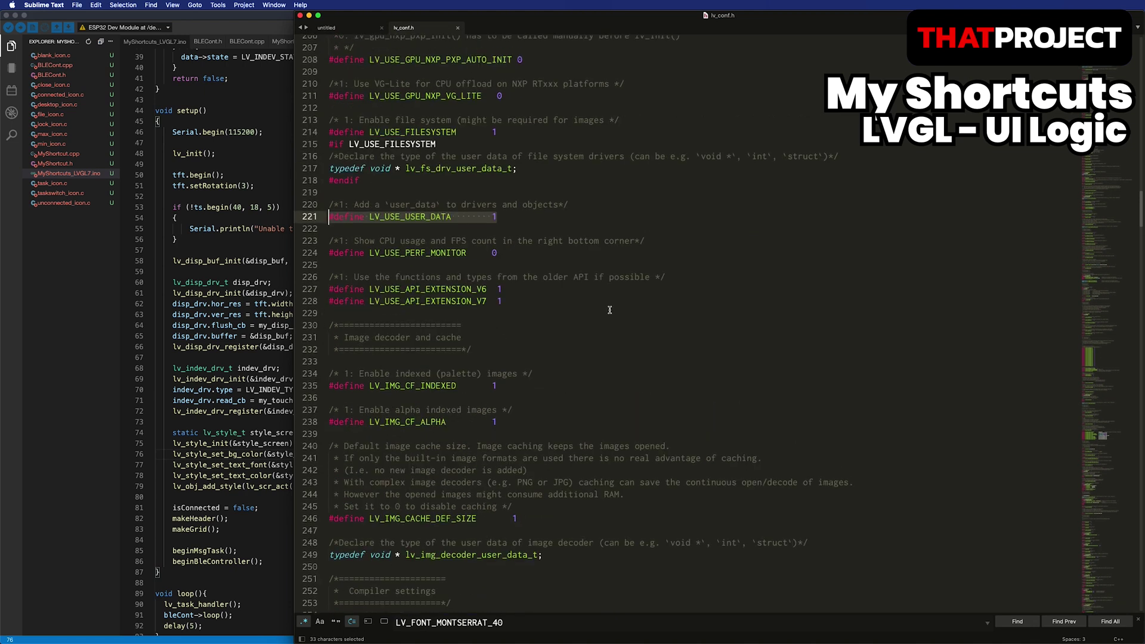
scroll(609, 309, "up", 2)
scroll(609, 312, "up", 1)
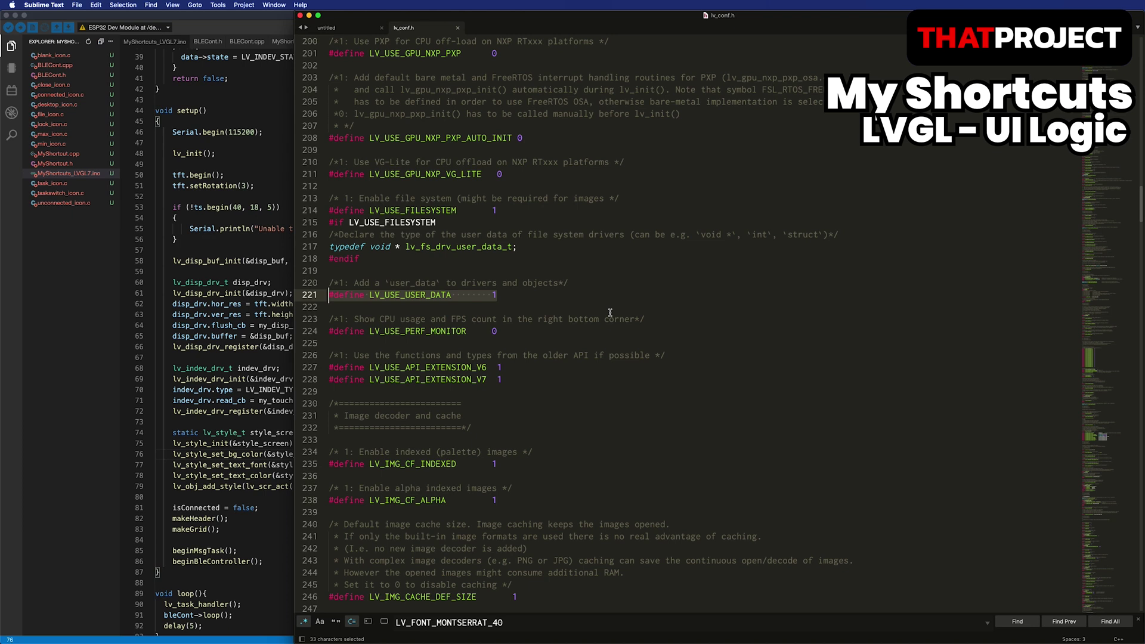
Step: Back in the sketch, highlight lines 179–189 around makeHeader and setConnectIcon
key("super+Tab")
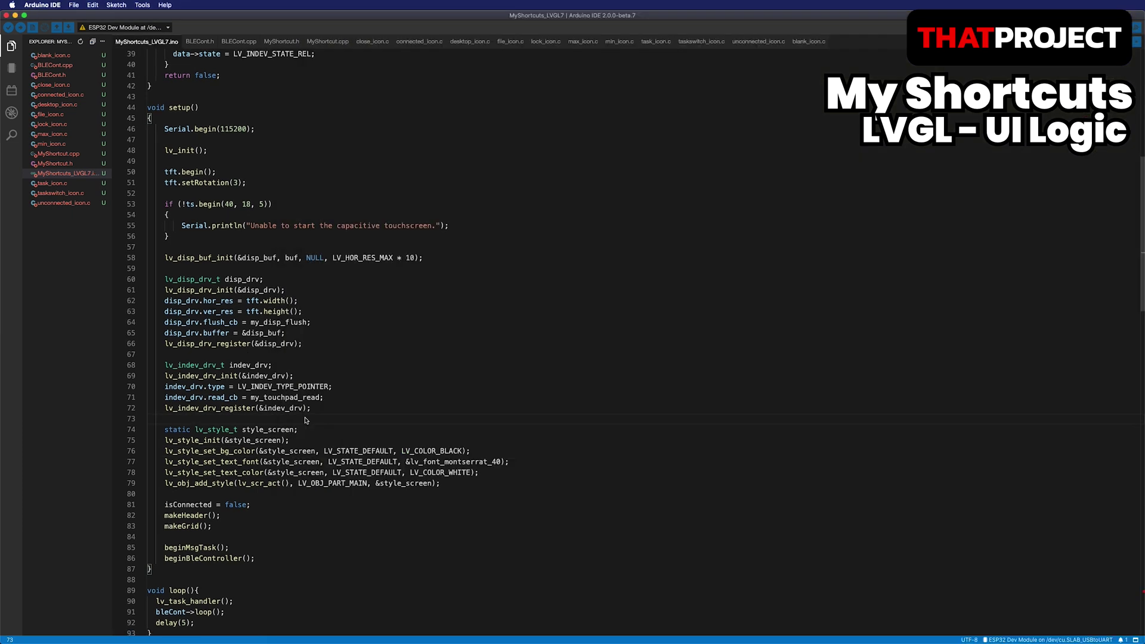
scroll(304, 419, "down", 1)
scroll(304, 419, "down", 1)
scroll(305, 419, "down", 7)
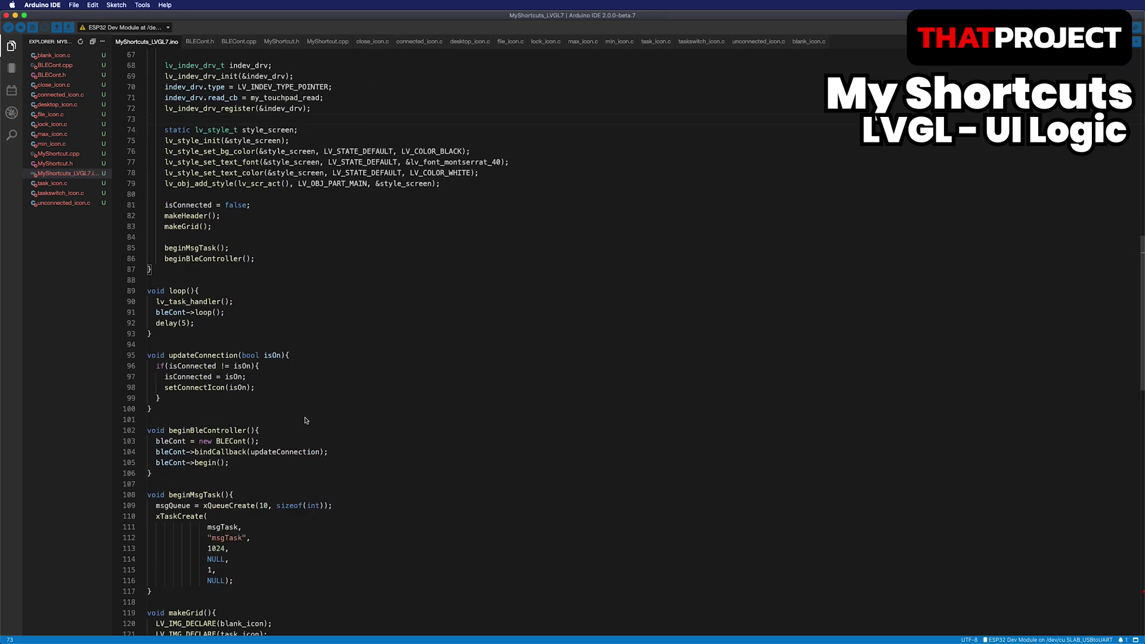
scroll(304, 419, "down", 5)
scroll(304, 419, "down", 3)
scroll(304, 420, "down", 5)
scroll(305, 419, "down", 5)
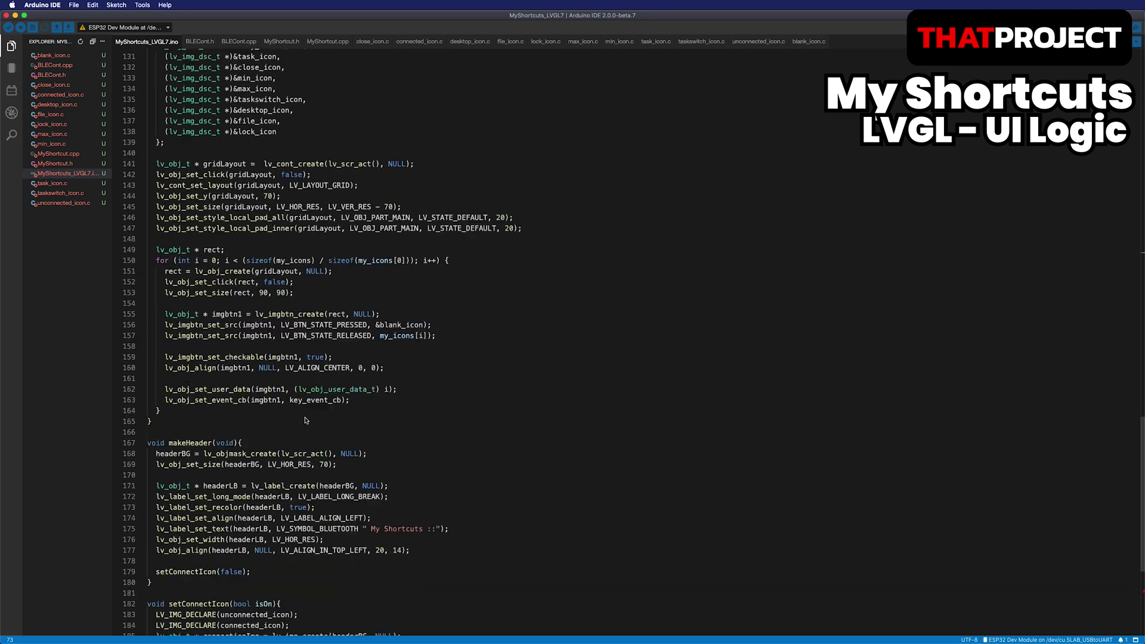
scroll(304, 420, "down", 3)
scroll(195, 478, "down", 1)
scroll(195, 479, "down", 3)
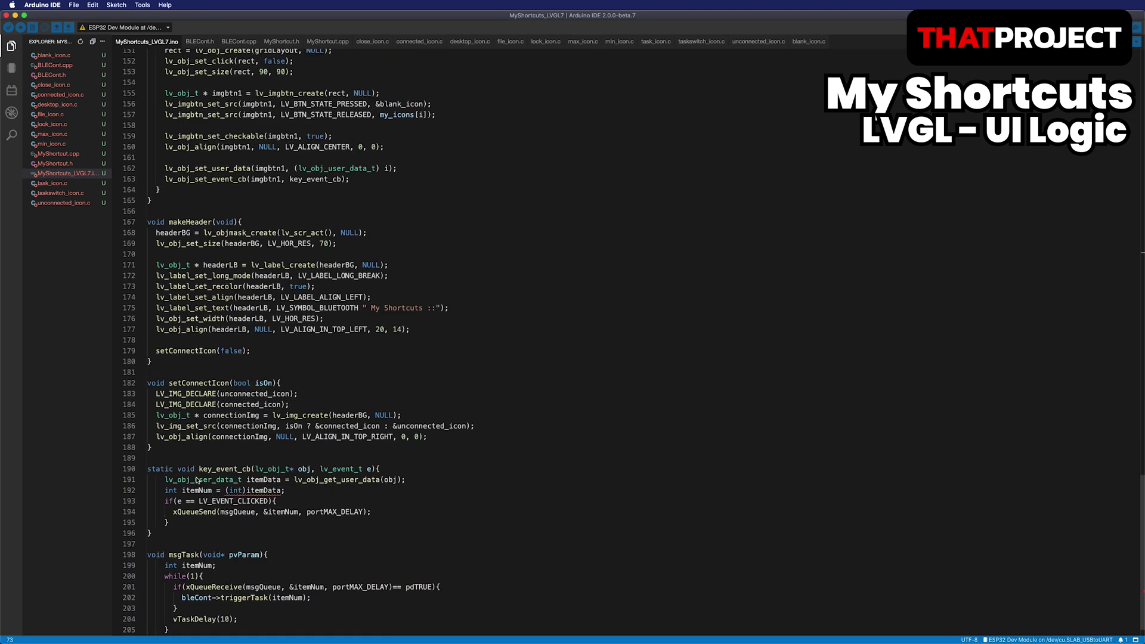
left_click_drag(179, 460, 152, 351)
left_click(260, 375)
scroll(381, 427, "up", 2)
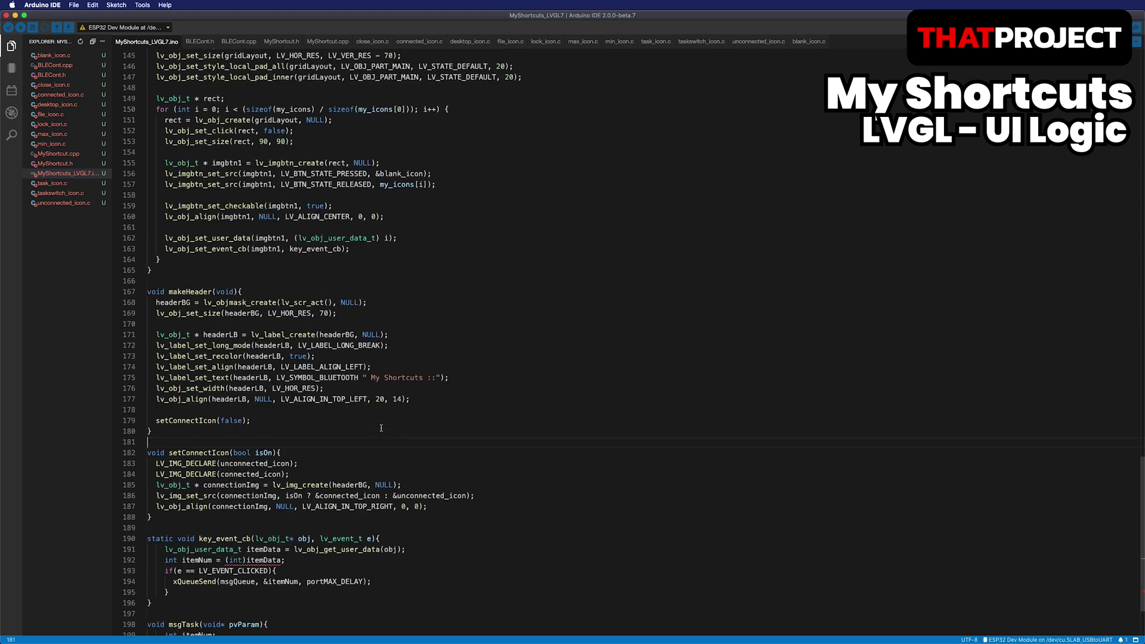
scroll(382, 427, "up", 5)
scroll(382, 426, "up", 1)
scroll(381, 426, "up", 1)
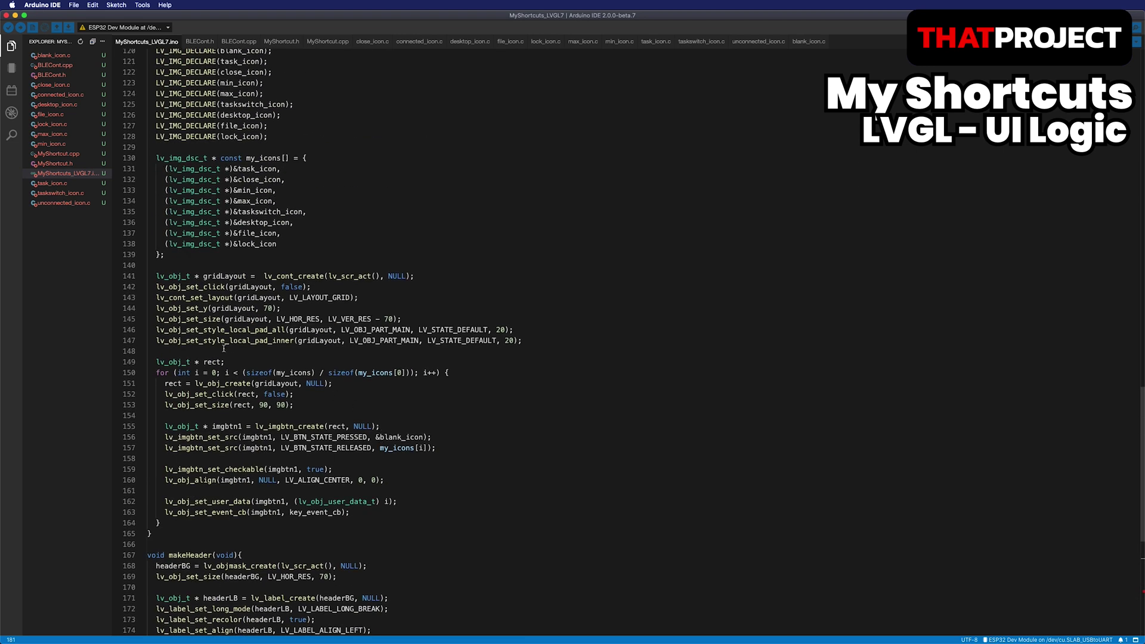
double_click(294, 296)
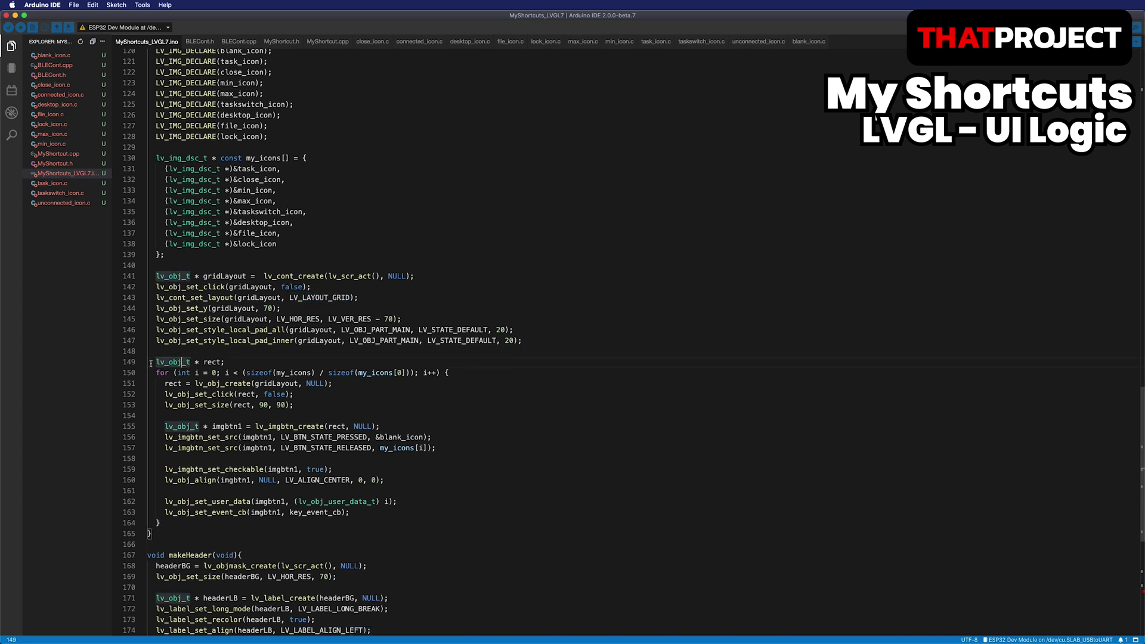
mouse_move(153, 362)
left_mouse_down()
mouse_move(471, 382)
mouse_move(498, 398)
left_mouse_up()
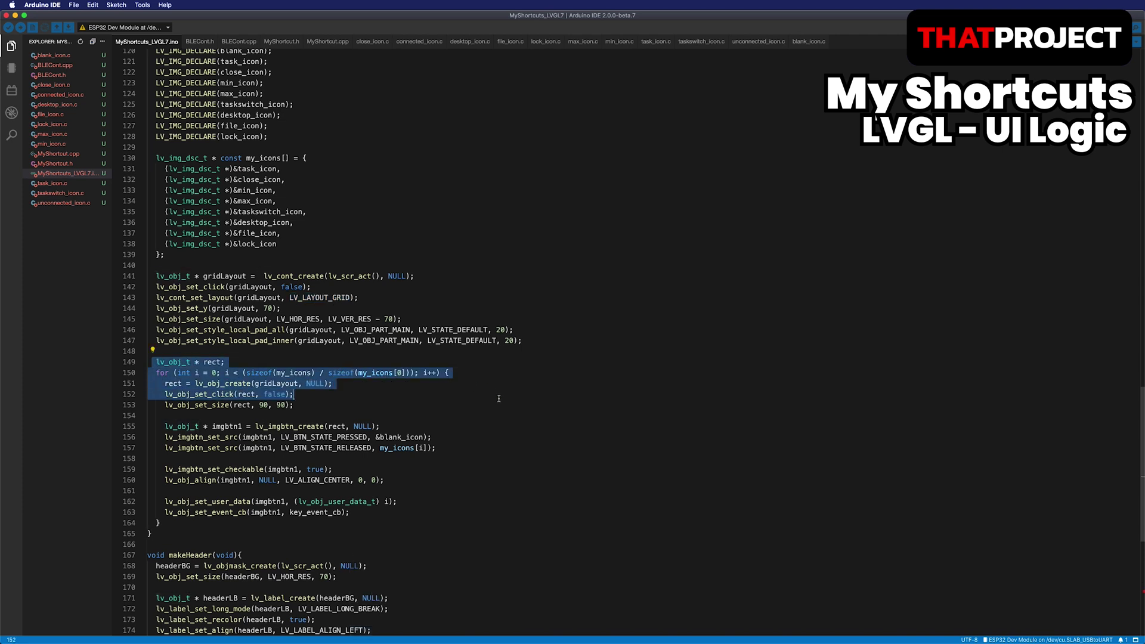
left_click(389, 407)
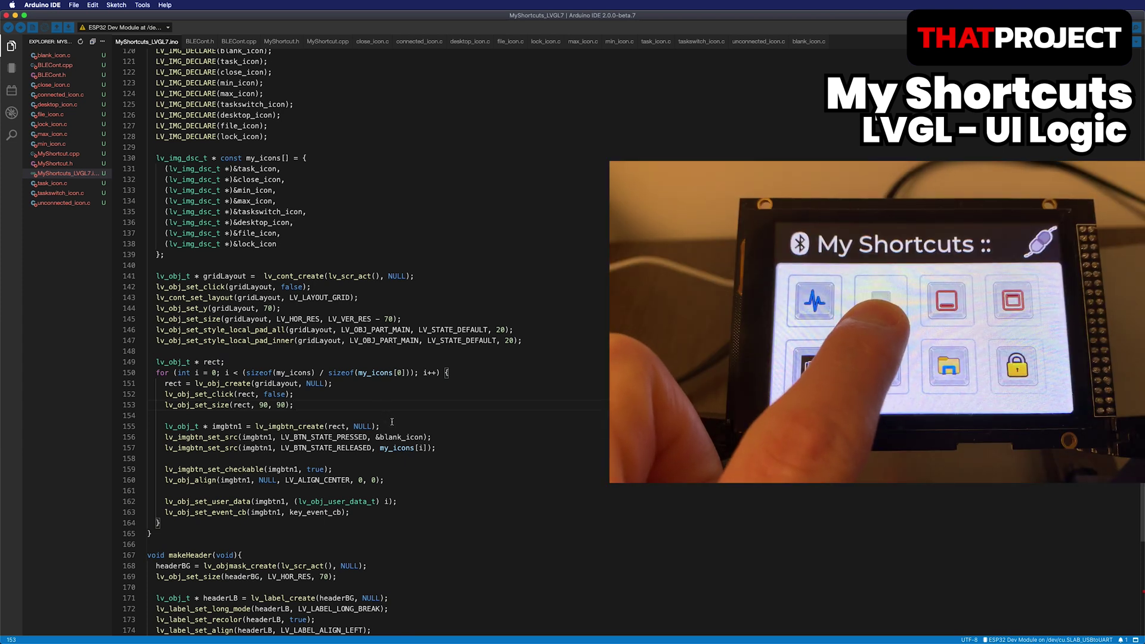
mouse_move(391, 426)
left_mouse_down()
mouse_move(377, 446)
mouse_move(435, 448)
left_mouse_up()
scroll(448, 447, "down", 3)
scroll(519, 452, "down", 2)
scroll(586, 458, "down", 6)
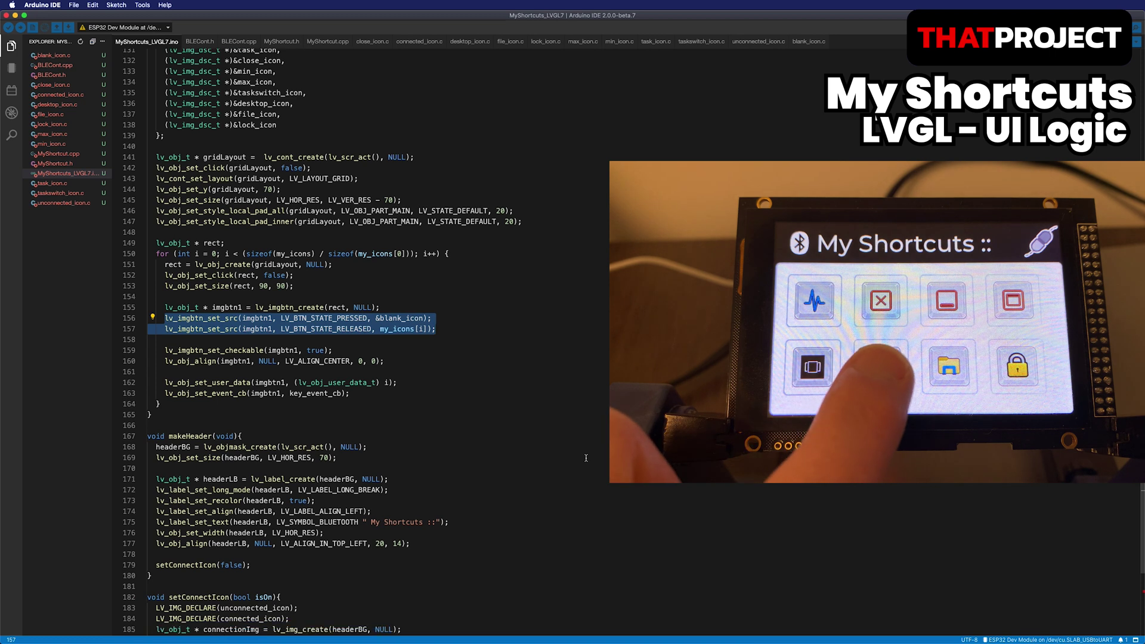
scroll(554, 442, "down", 2)
scroll(519, 425, "down", 1)
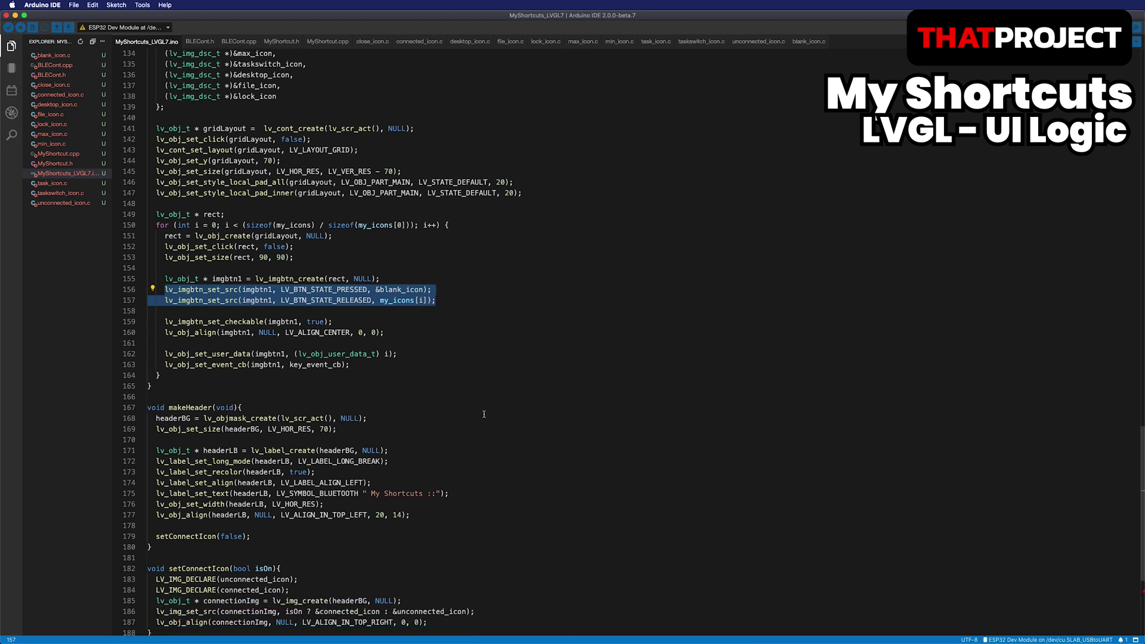
left_click_drag(350, 366, 159, 356)
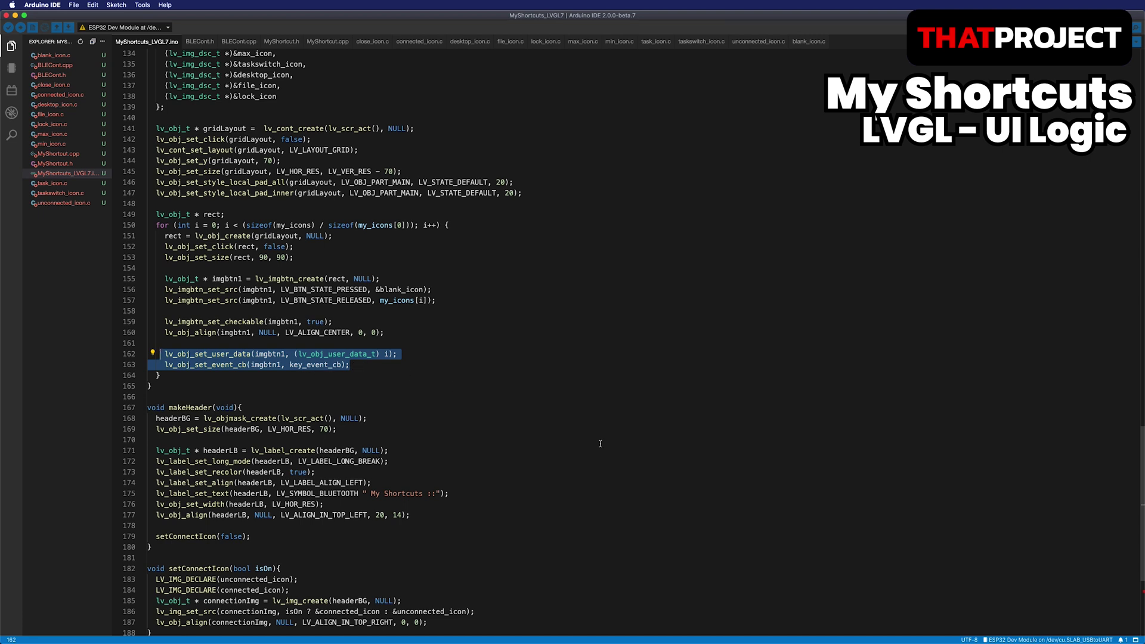
scroll(600, 443, "down", 1)
scroll(599, 443, "down", 1)
scroll(599, 443, "down", 5)
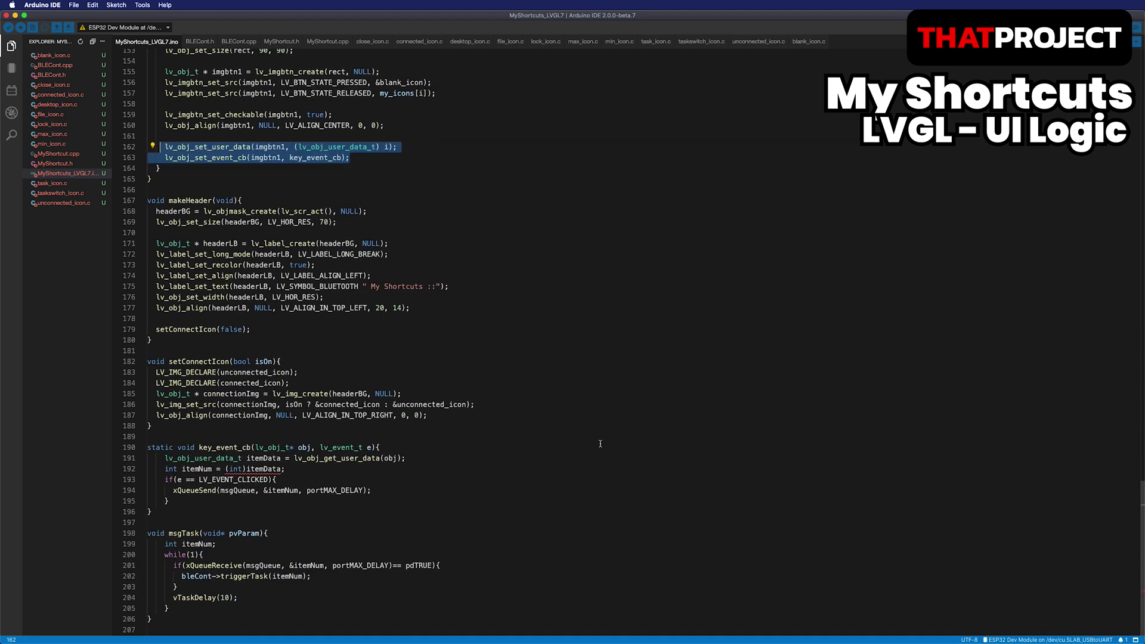
left_click_drag(165, 458, 333, 467)
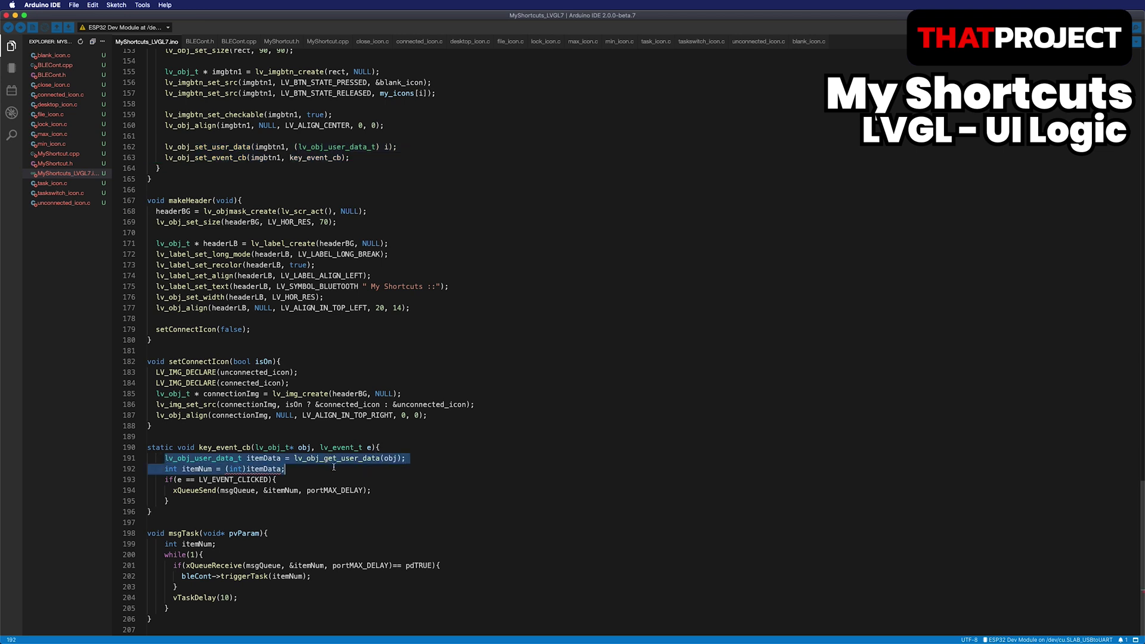
left_click(564, 464)
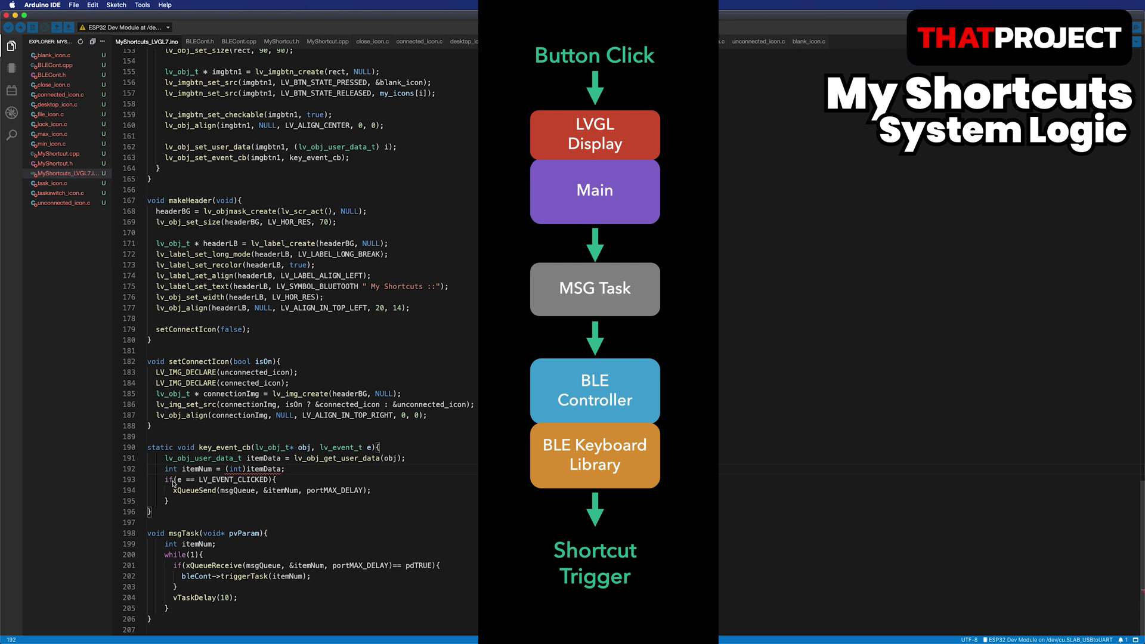
Step: Point out the xQueueSend call in key_event_cb and the msgTask function header
double_click(195, 491)
left_click(245, 493)
left_click(221, 534)
Step: Select msgTask, highlight triggerTask on line 202, and open BLECont.cpp
left_click_drag(149, 533, 218, 615)
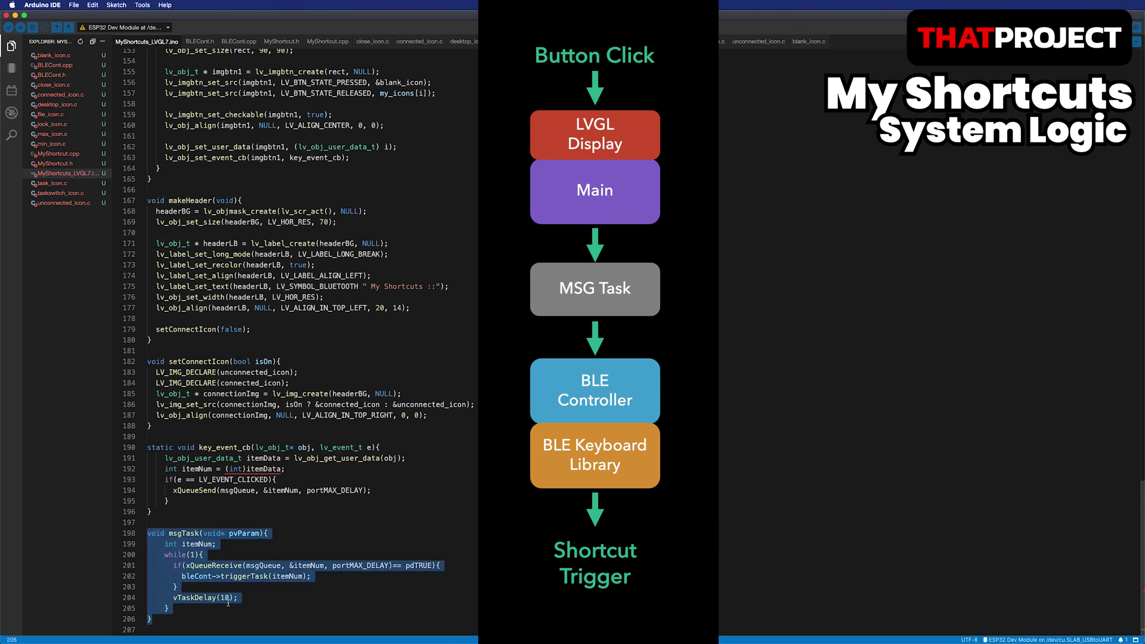
left_click(277, 588)
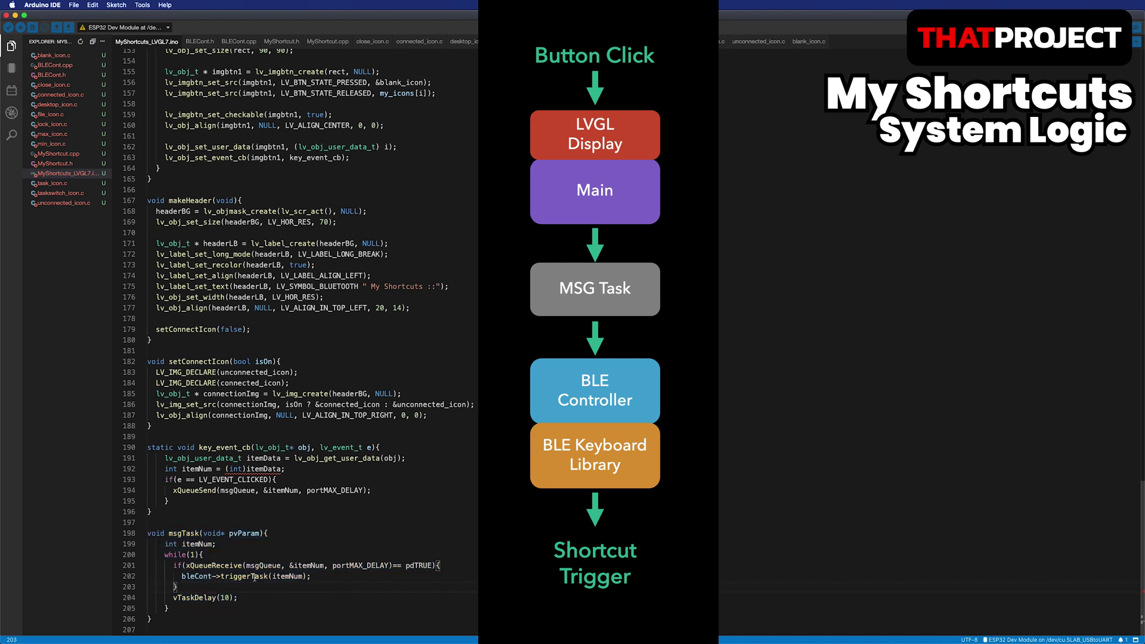
double_click(254, 577)
left_click(241, 41)
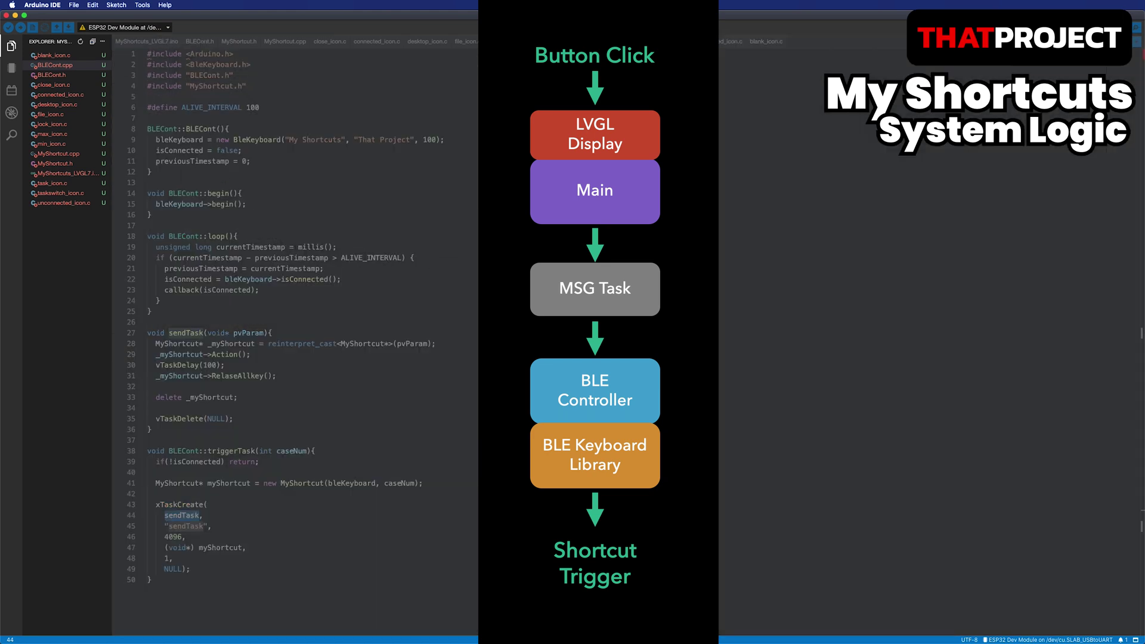
Step: Split BLECont.cpp into a right-hand pane and point at sendTask in xTaskCreate
left_click_drag(716, 277, 930, 304)
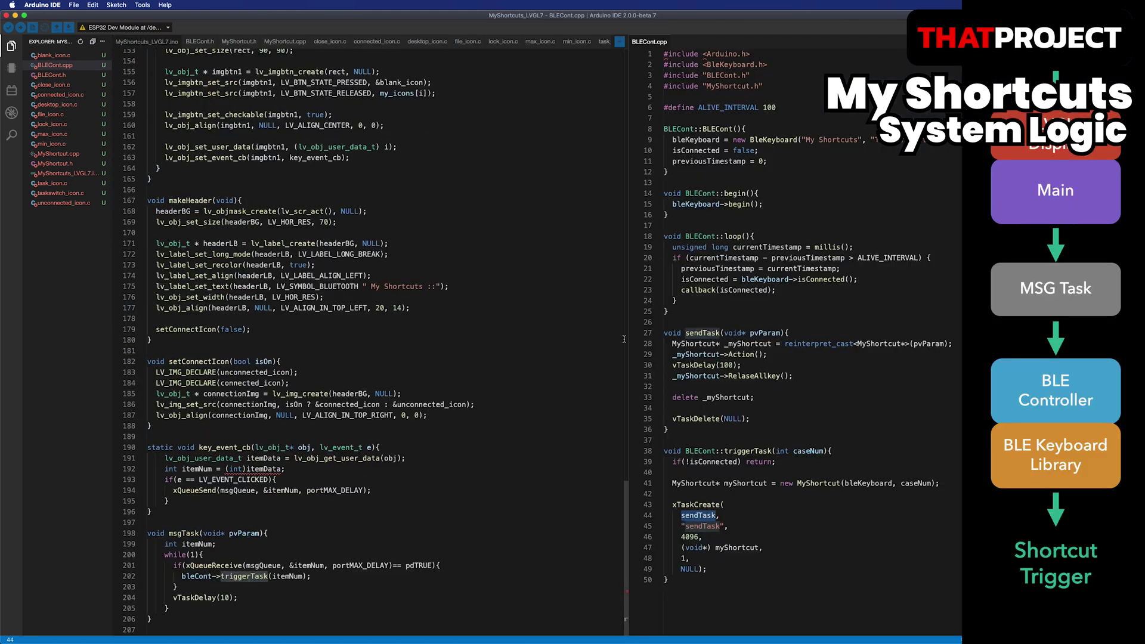
left_click(723, 504)
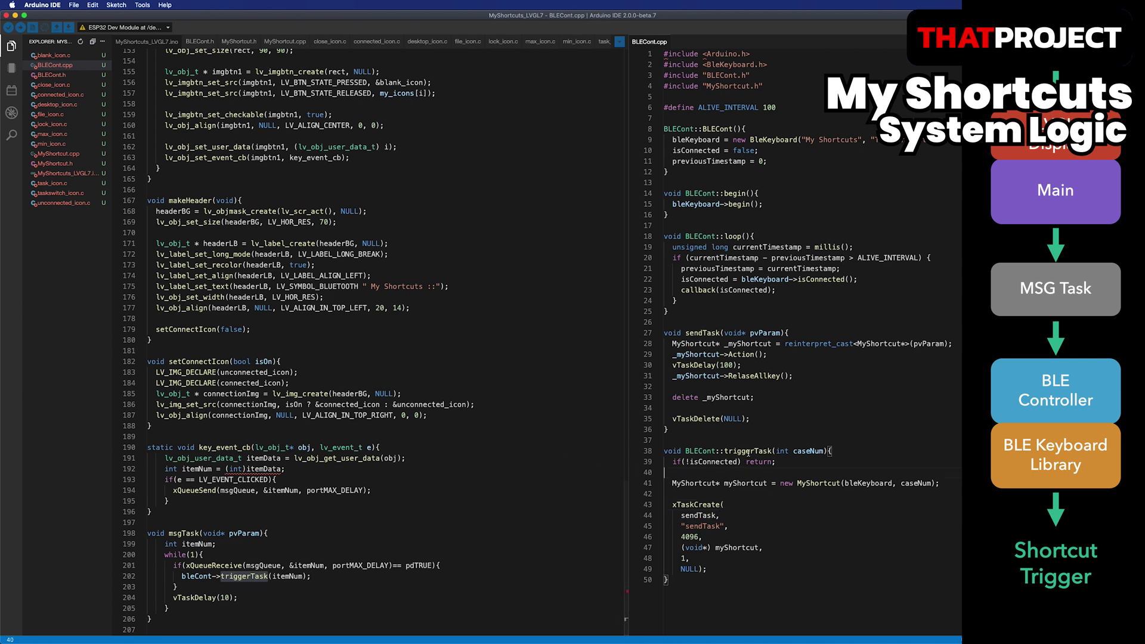
left_click(820, 510)
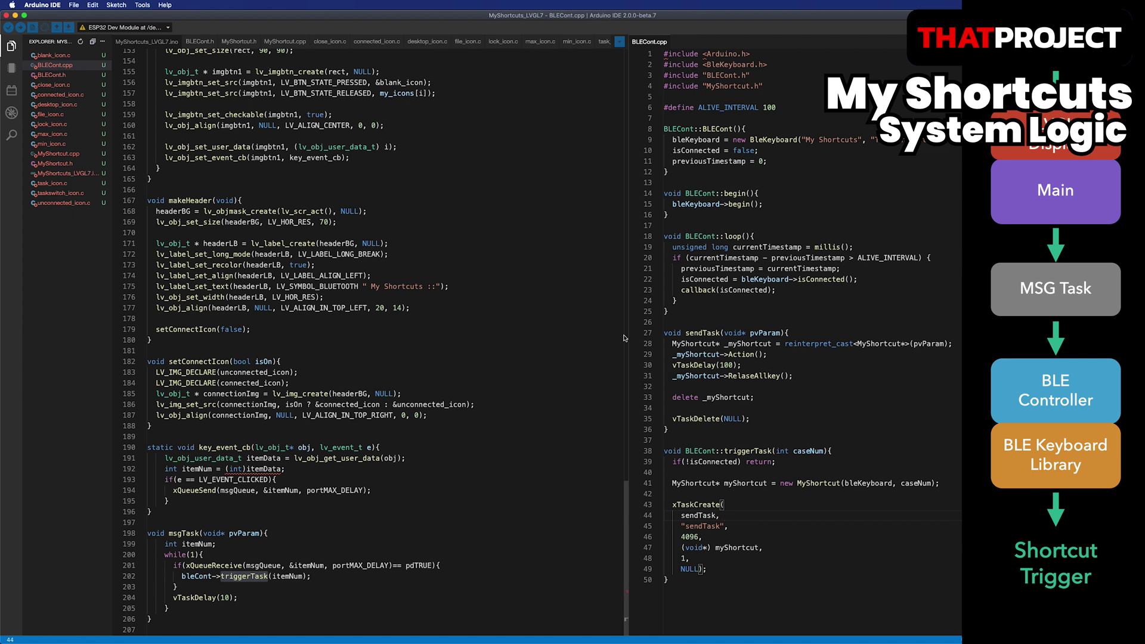
Step: Widen the BLECont.cpp pane and highlight the constructor's keyboard setup and connection callback lines
left_click_drag(627, 339, 546, 334)
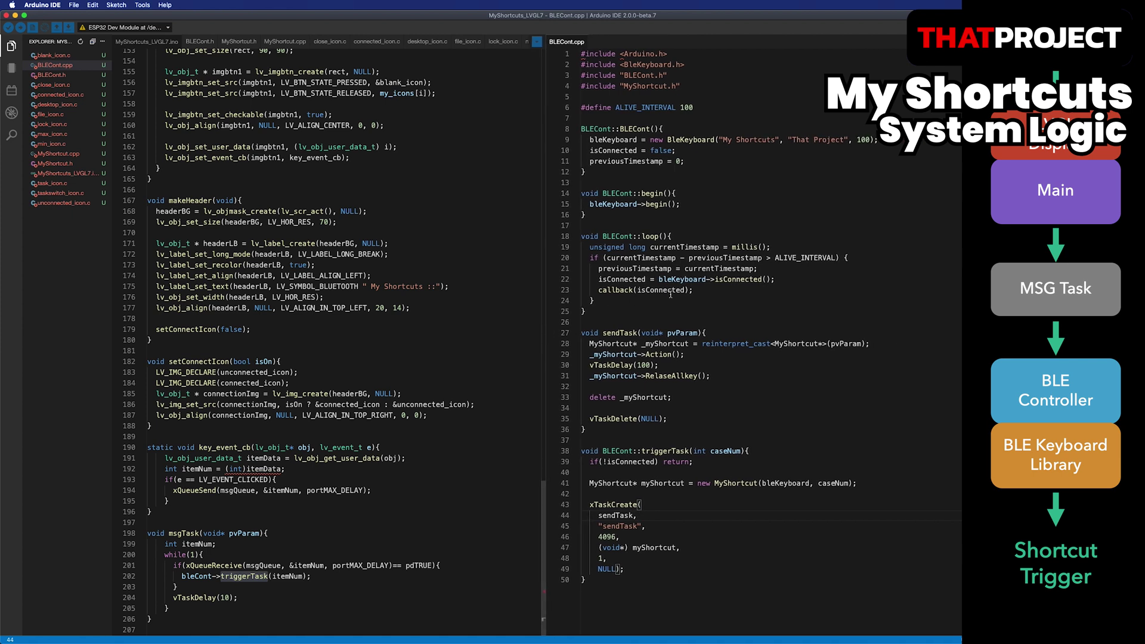
left_click(589, 140)
left_click(894, 149, "shift")
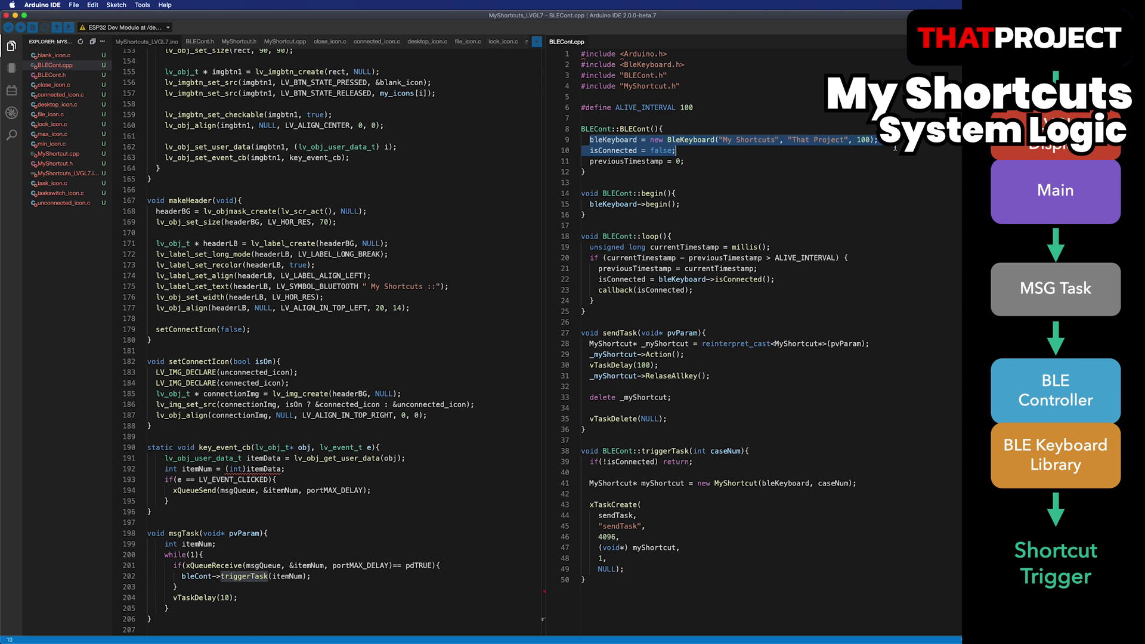
left_click(713, 139)
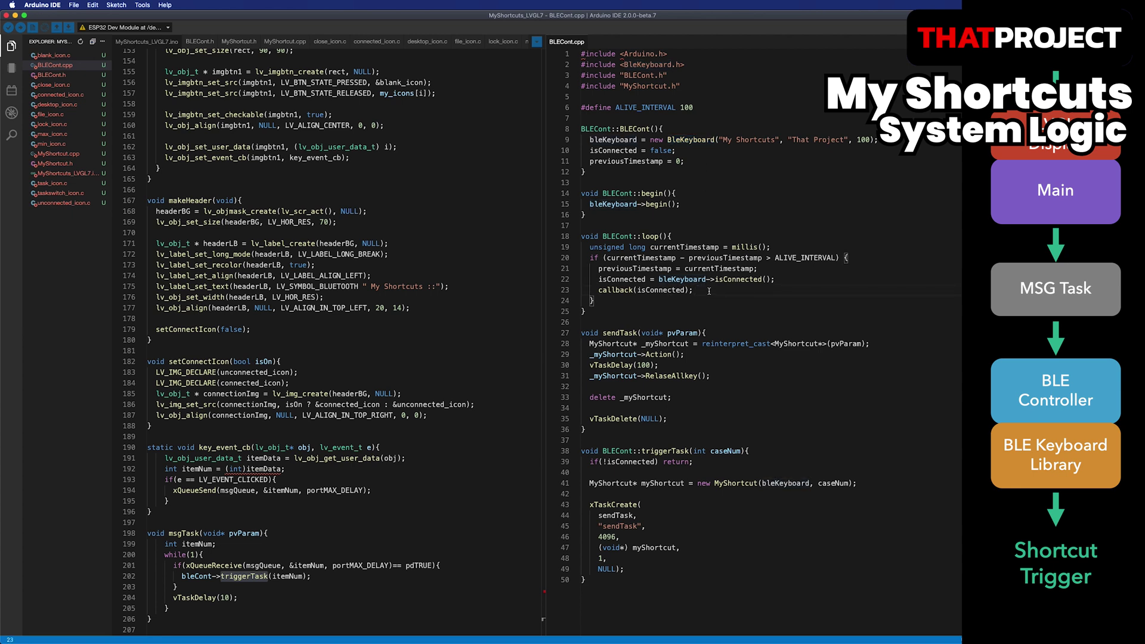
left_click_drag(697, 290, 592, 278)
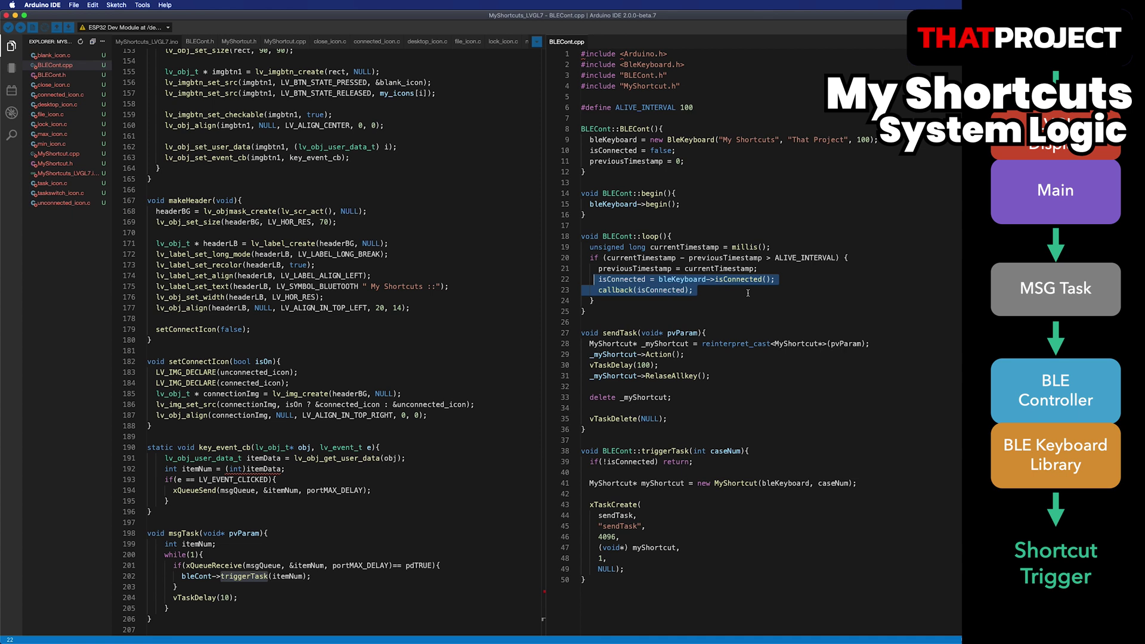
Step: Highlight the new MyShortcut line, inspect the bleKeyboard field, and open MyShortcut.cpp on the left
left_click(679, 503)
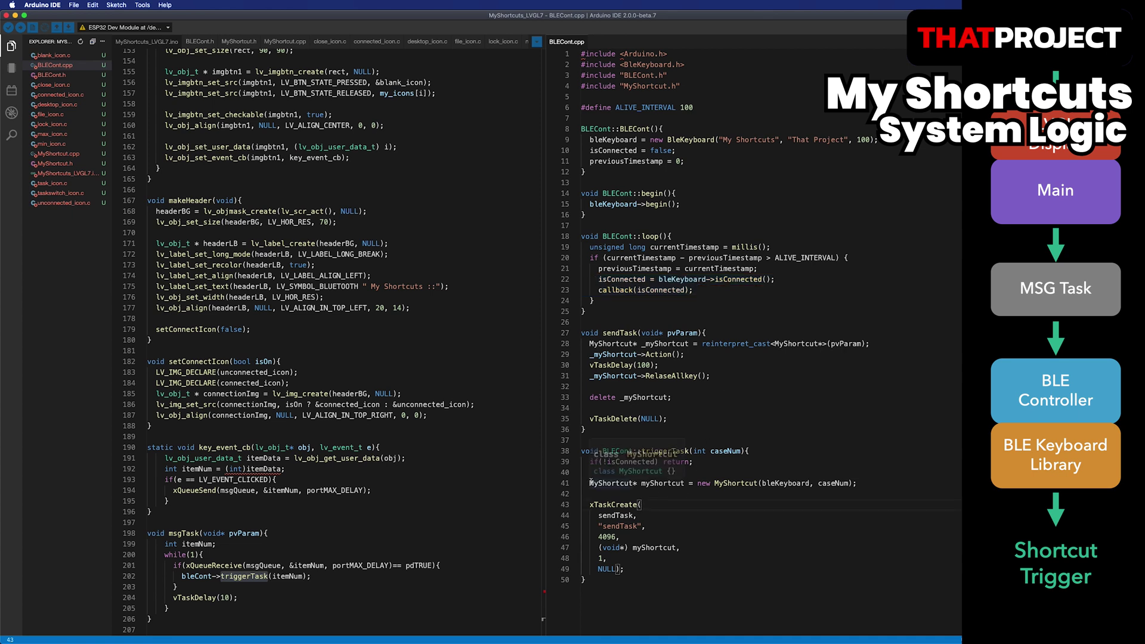
left_click_drag(588, 483, 863, 484)
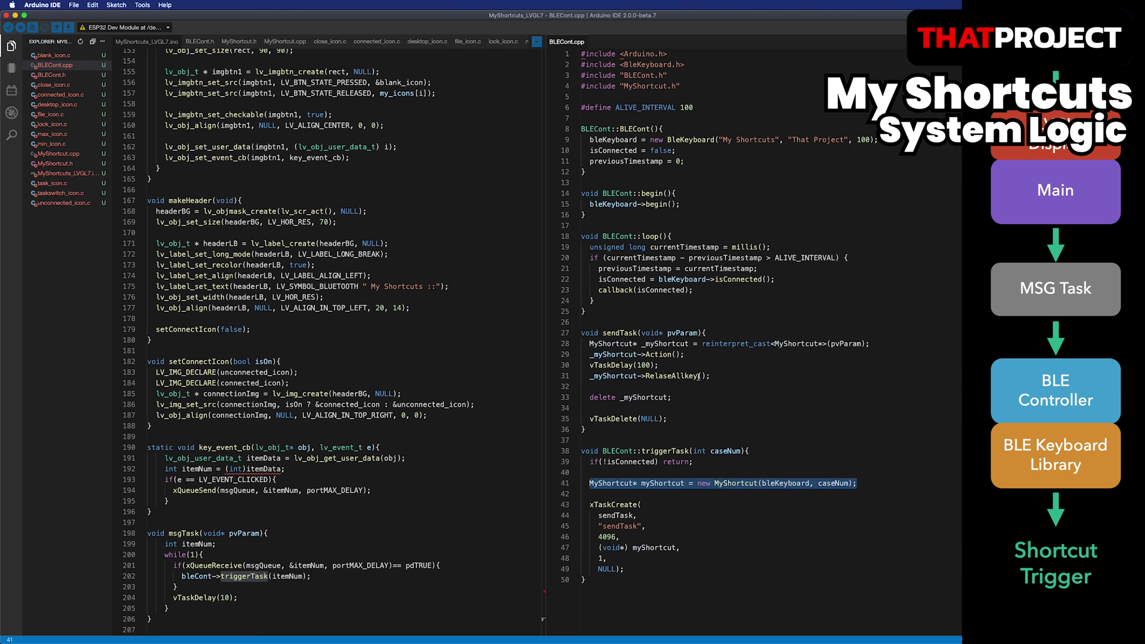
left_click(680, 387)
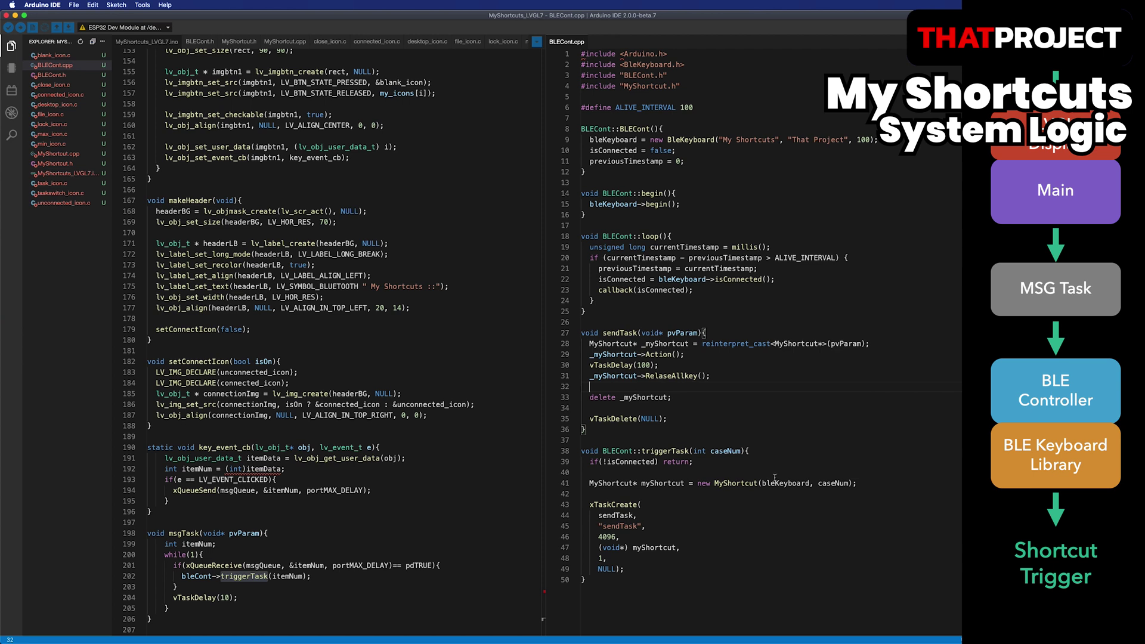
left_click(792, 483)
left_click(782, 483)
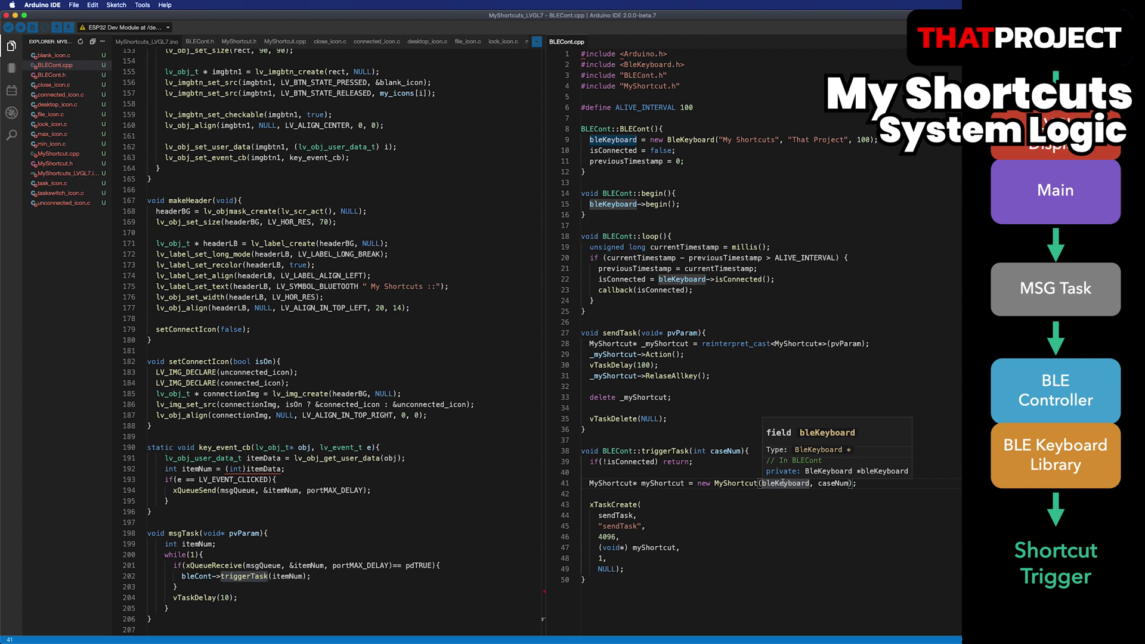
left_click(778, 494)
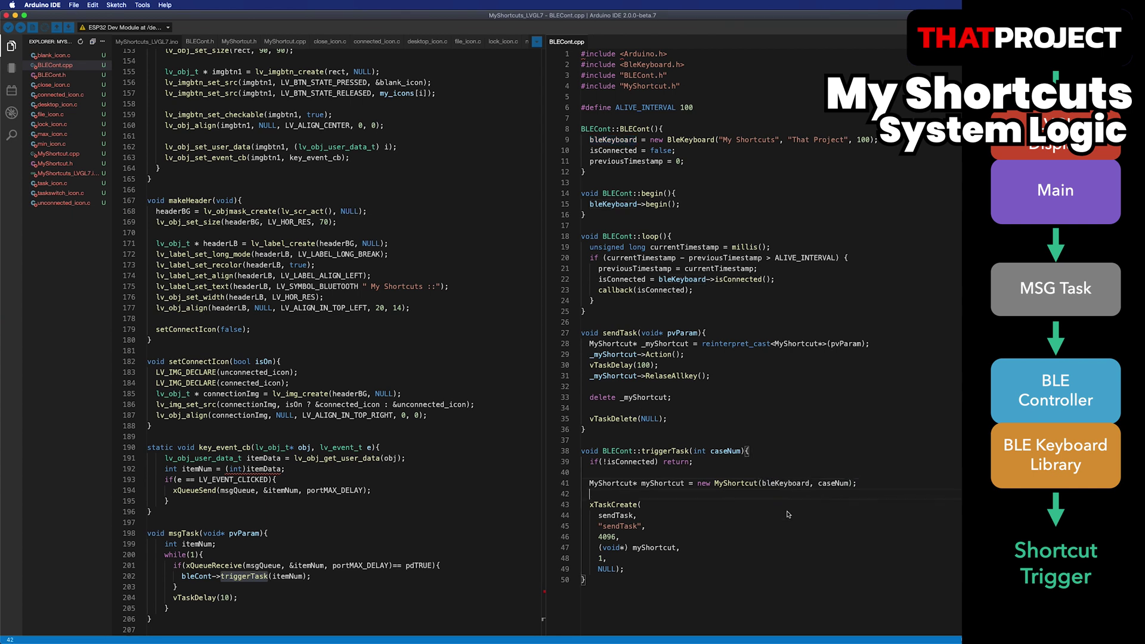
left_click(284, 42)
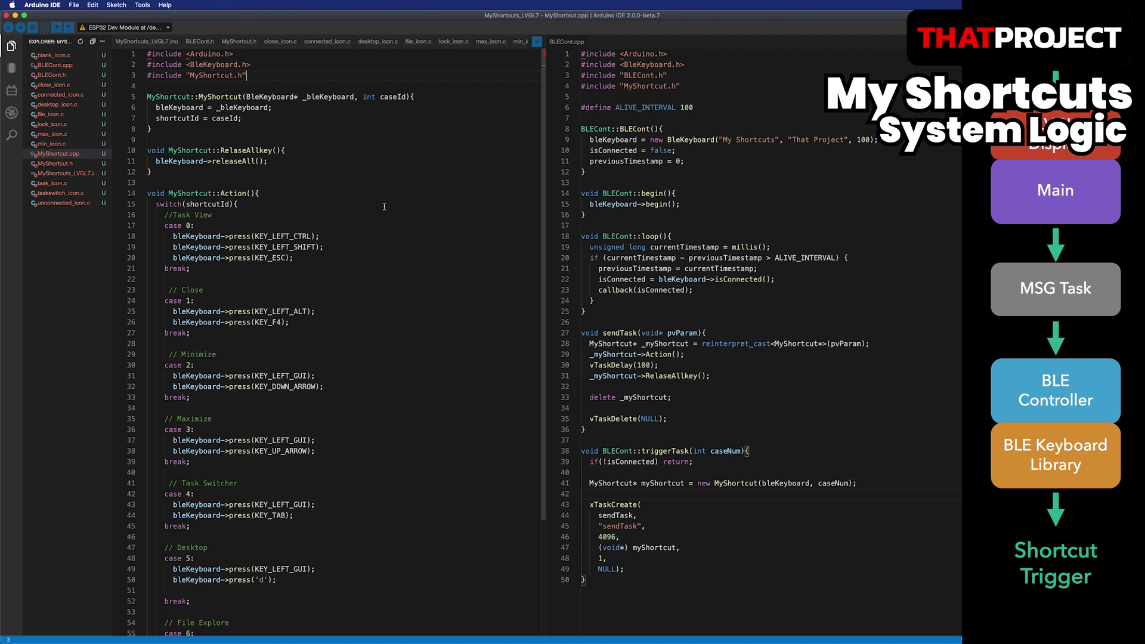
scroll(383, 207, "down", 2)
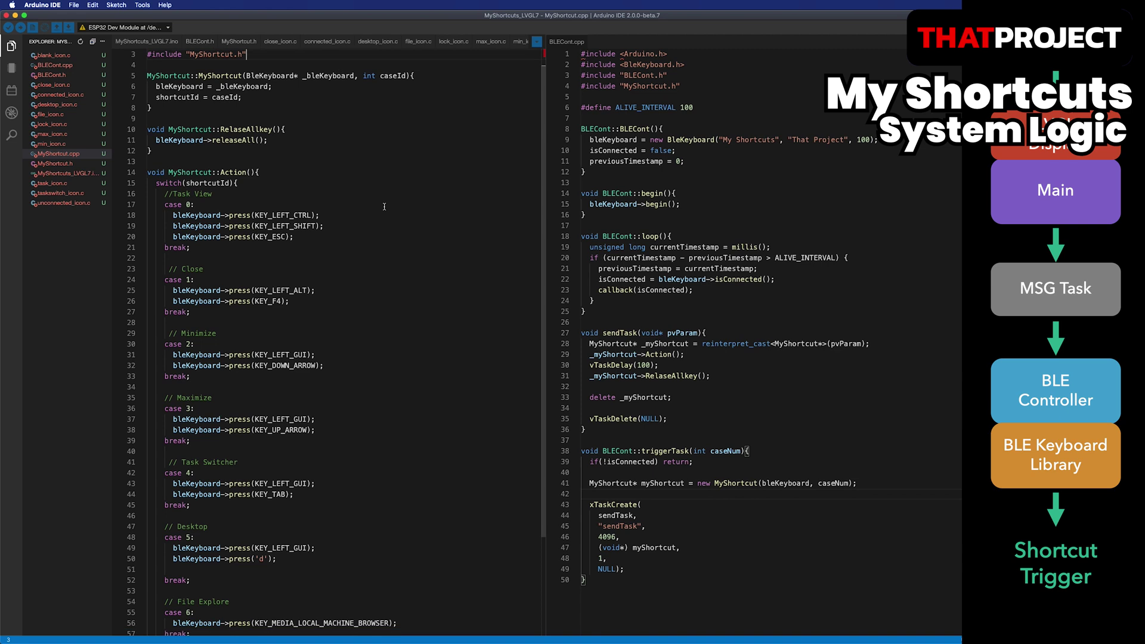
scroll(384, 206, "up", 1)
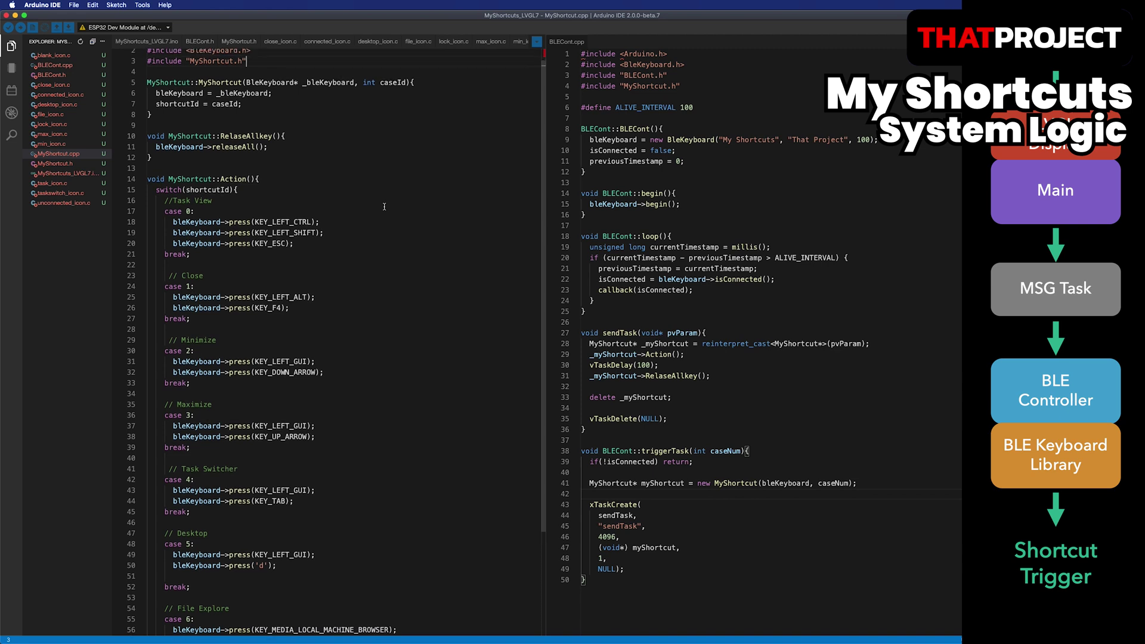
scroll(384, 206, "down", 2)
scroll(384, 207, "down", 2)
scroll(383, 207, "down", 2)
scroll(384, 207, "down", 2)
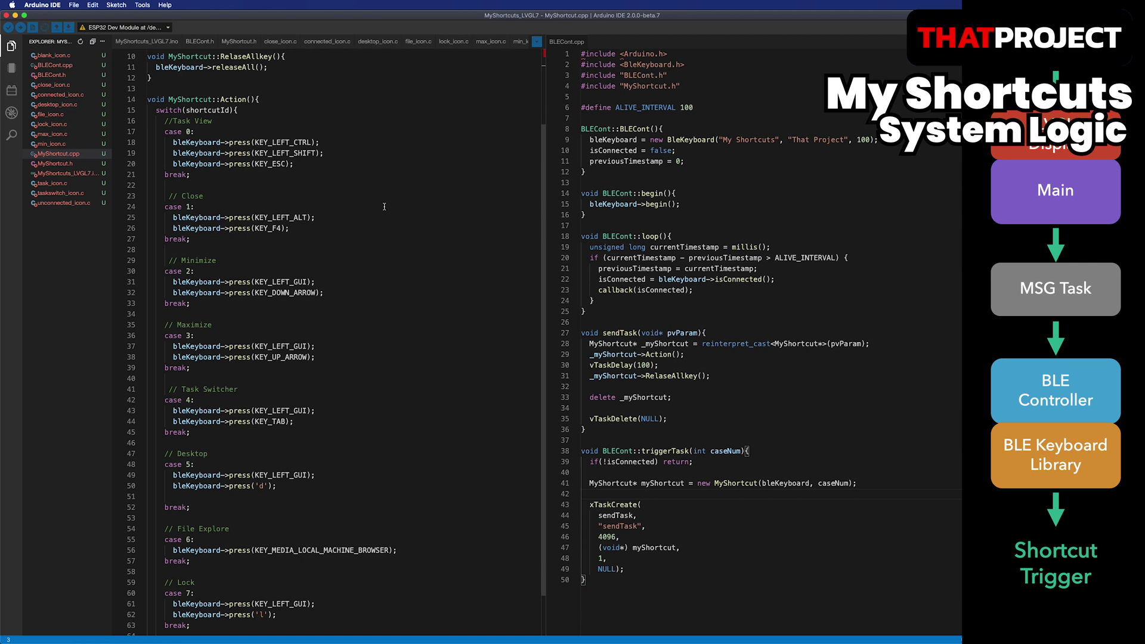
scroll(383, 207, "down", 1)
scroll(384, 207, "down", 1)
scroll(384, 206, "down", 1)
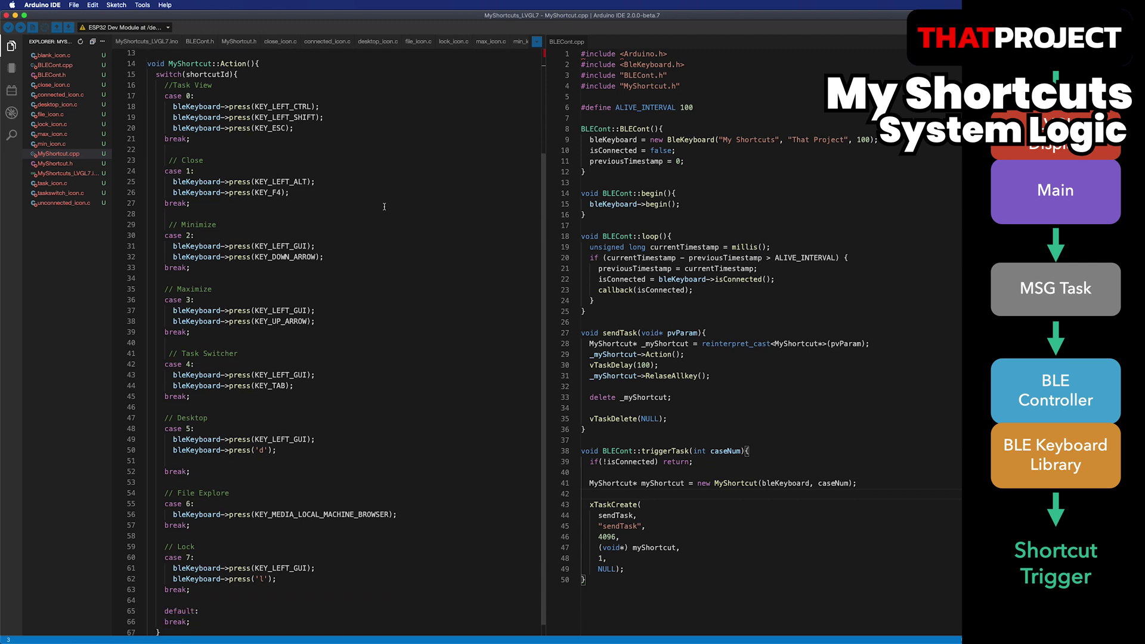
scroll(383, 207, "down", 1)
scroll(384, 207, "up", 1)
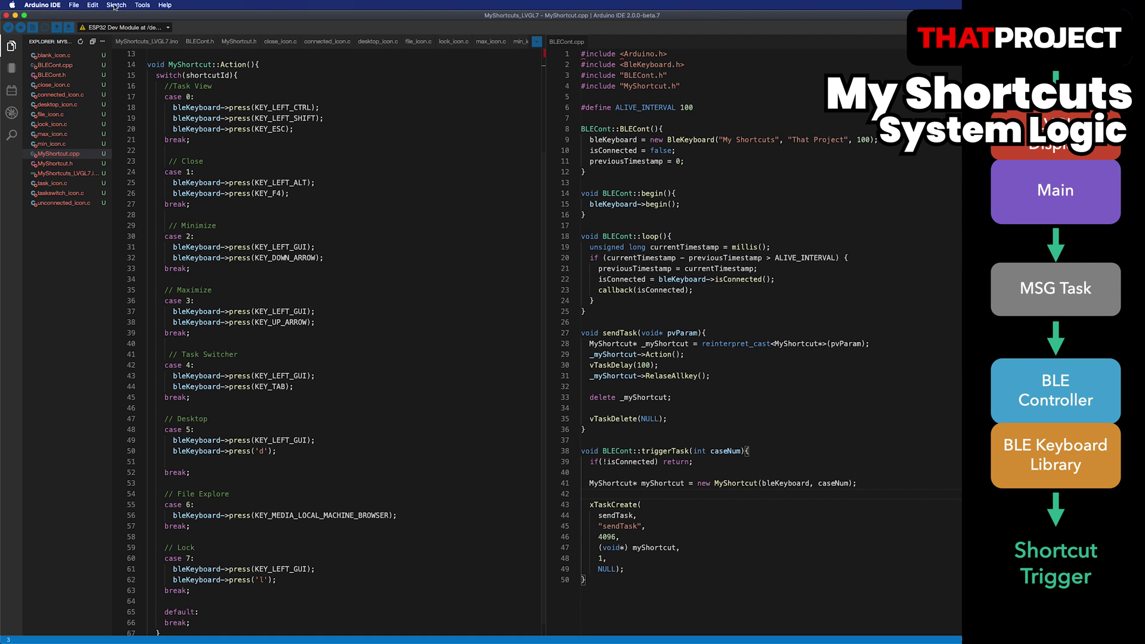
Step: Keep the Huge APP (3MB No OTA) partition scheme and upload the My Shortcuts sketch
left_click(142, 5)
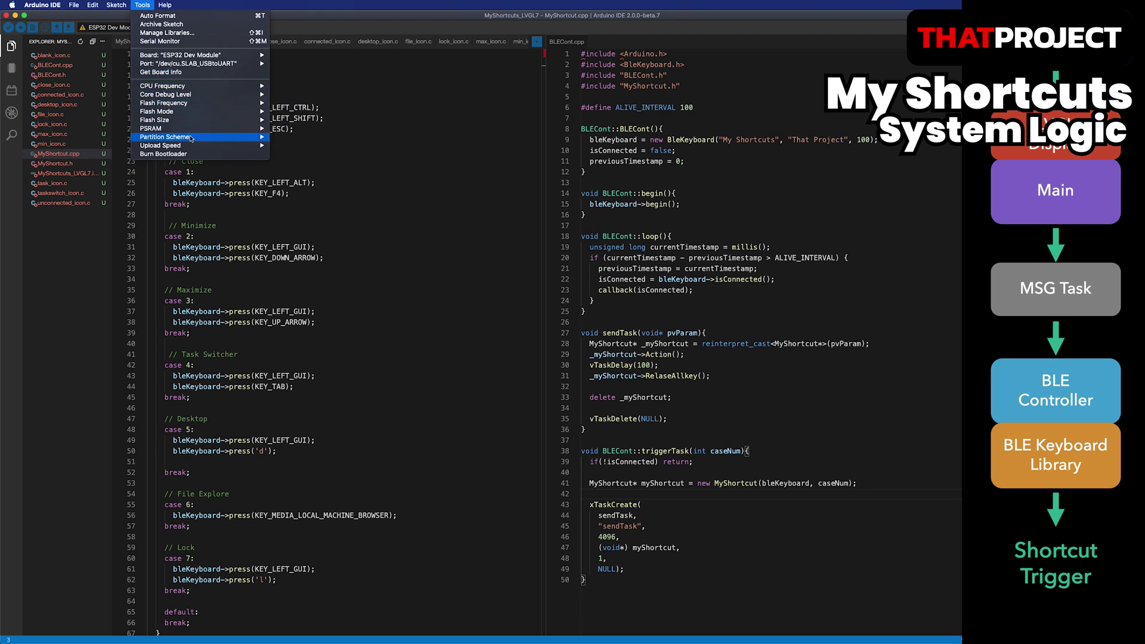
mouse_move(165, 137)
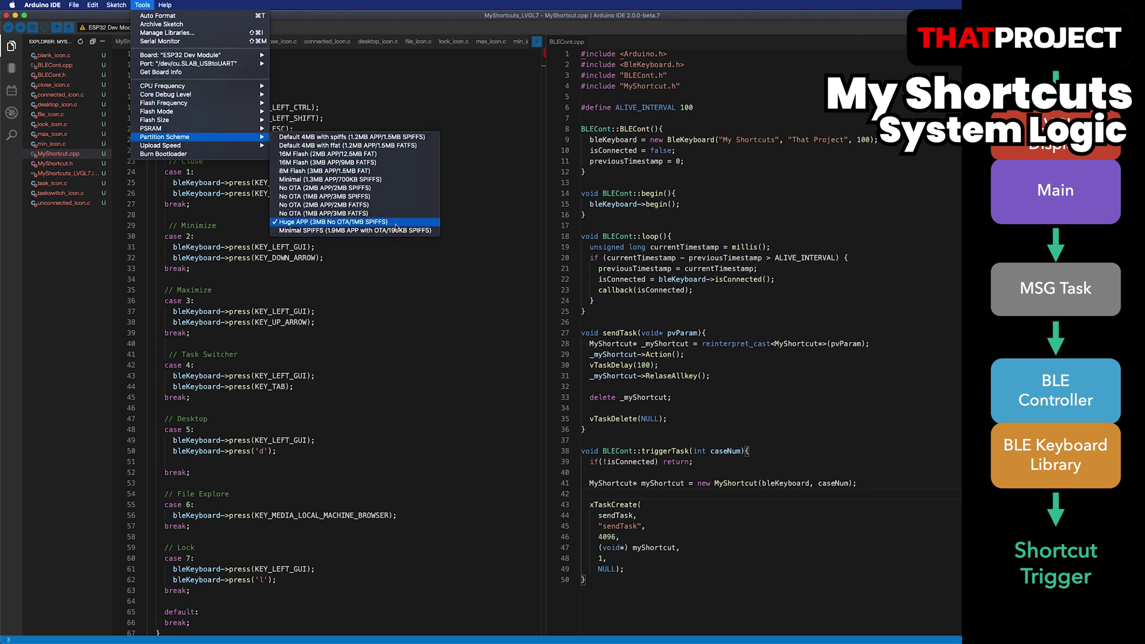
left_click(243, 212)
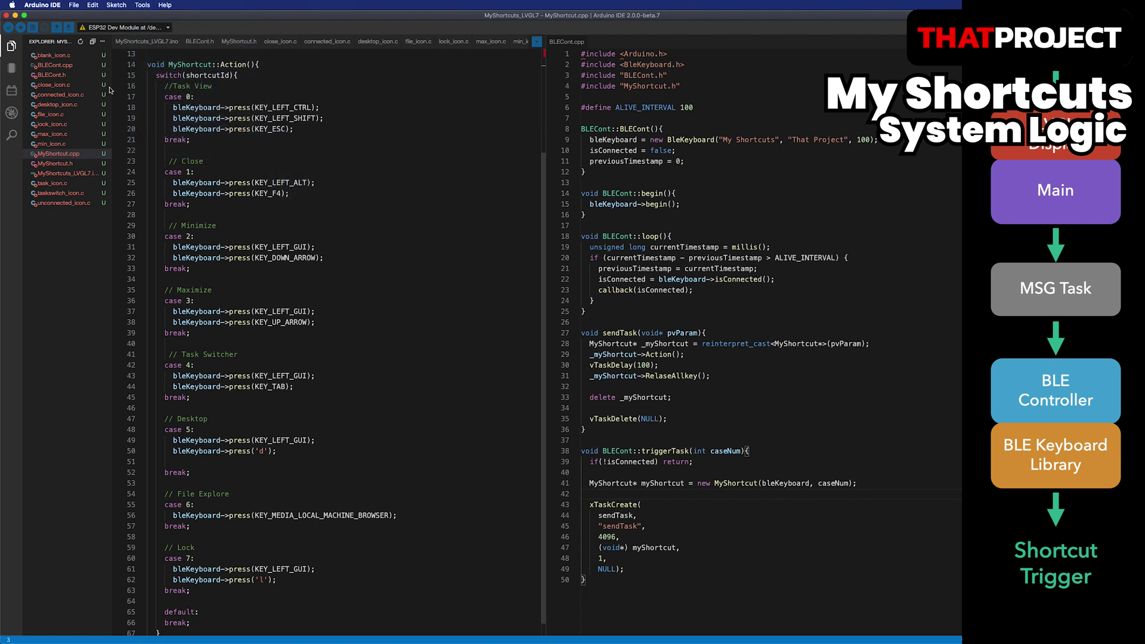
left_click(21, 28)
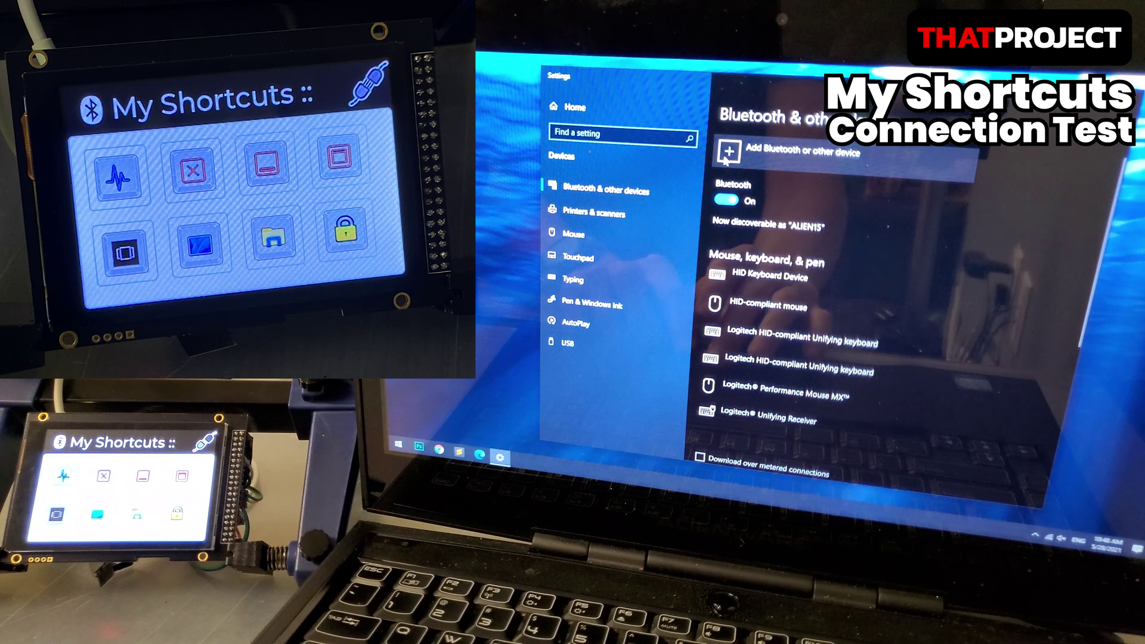
Step: Pair the My Shortcuts Bluetooth device with the PC
left_click(725, 160)
left_click(716, 190)
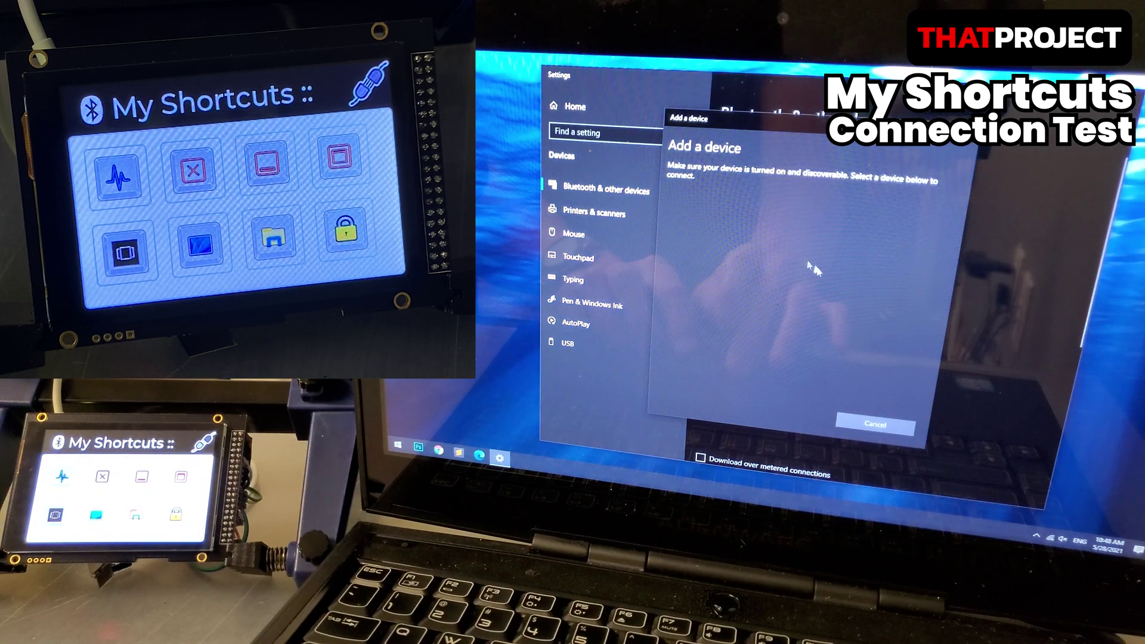
left_click(781, 383)
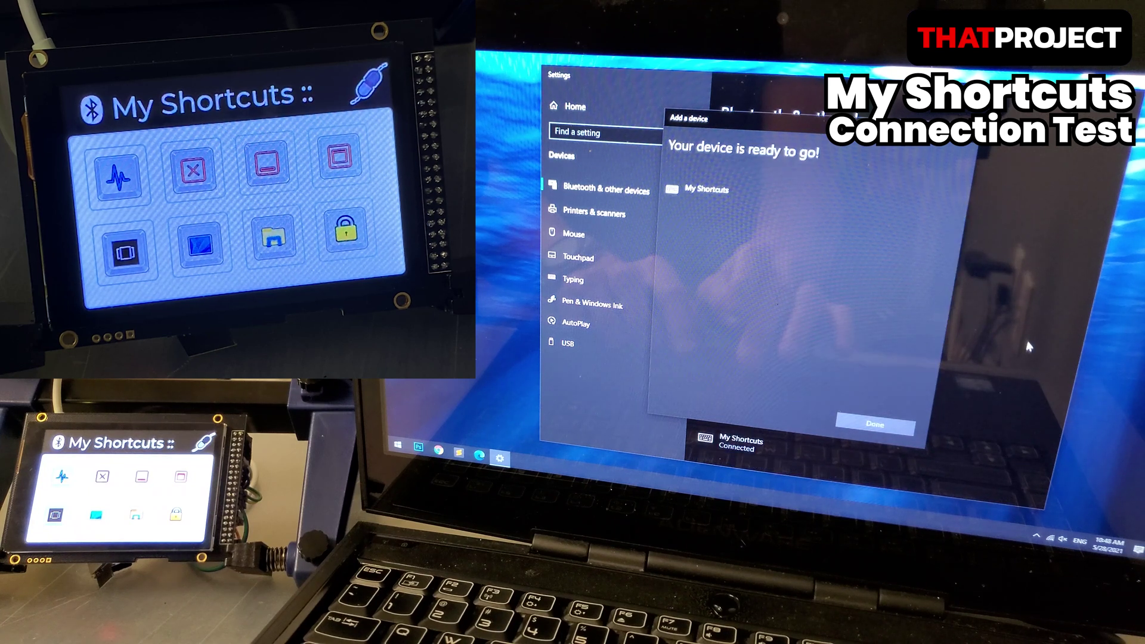
left_click(894, 427)
scroll(836, 376, "down", 3)
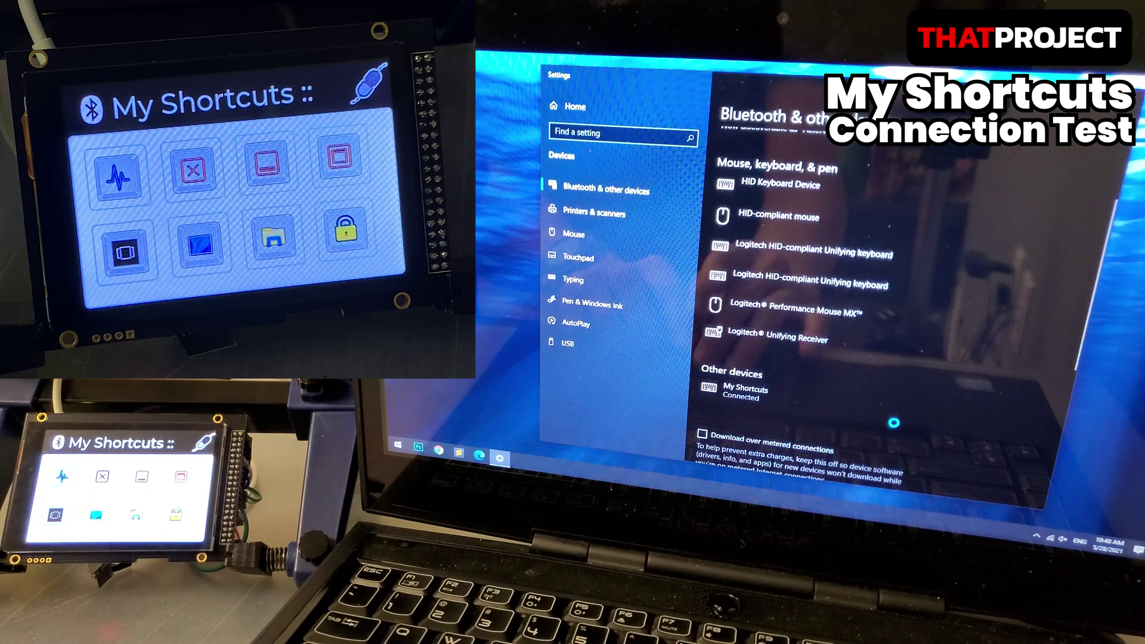
scroll(836, 376, "down", 2)
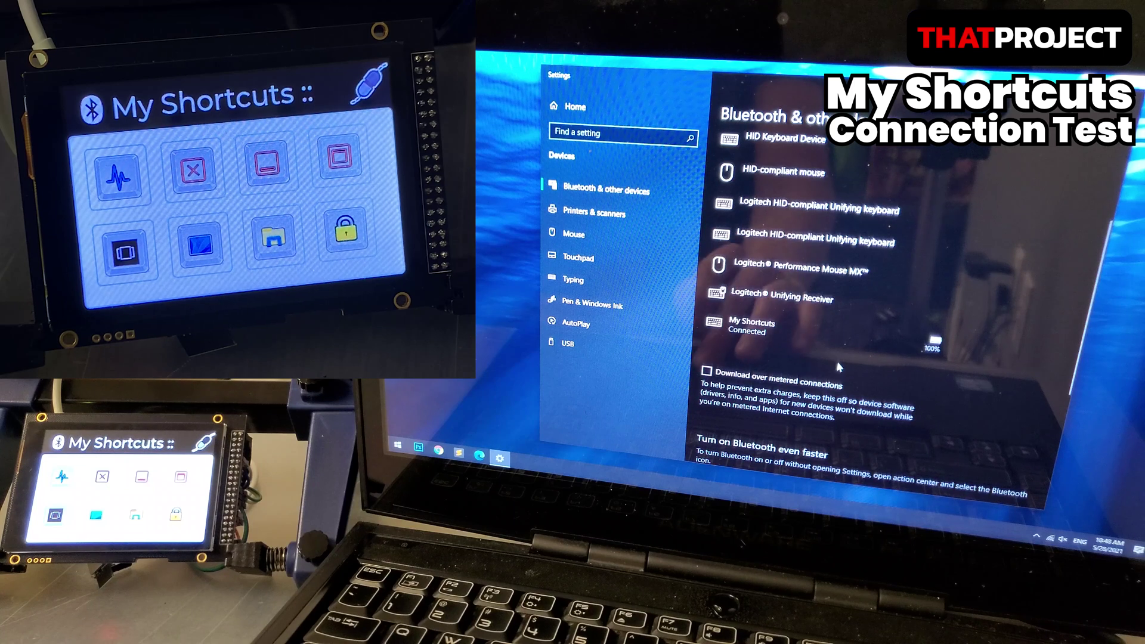
Step: Remove the My Shortcuts device from Windows Bluetooth settings
left_click(807, 340)
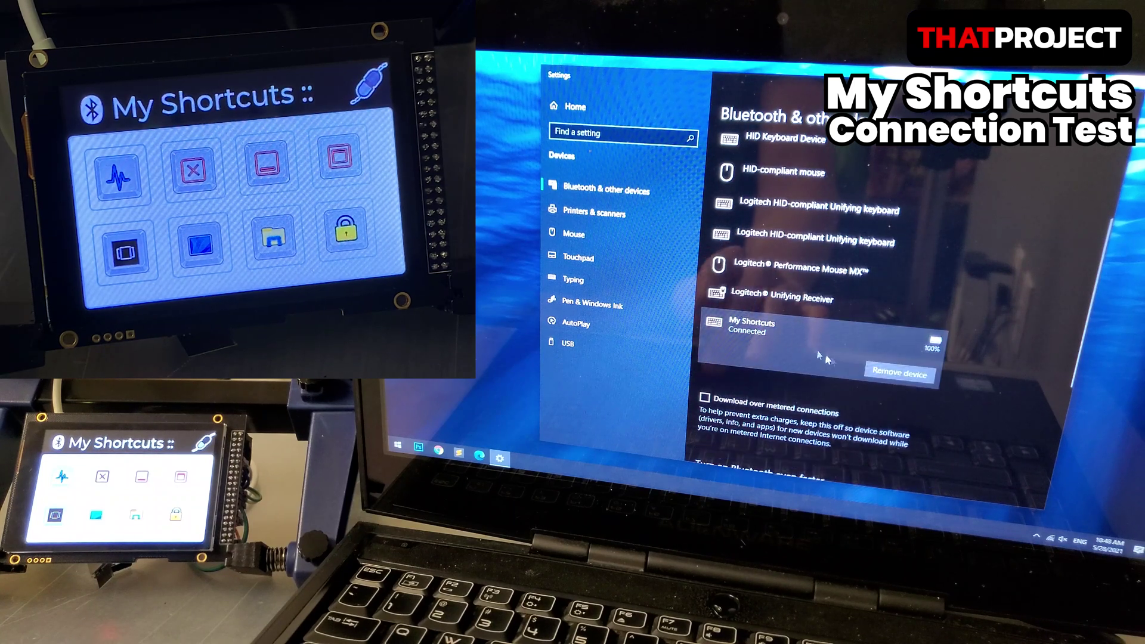
left_click(897, 373)
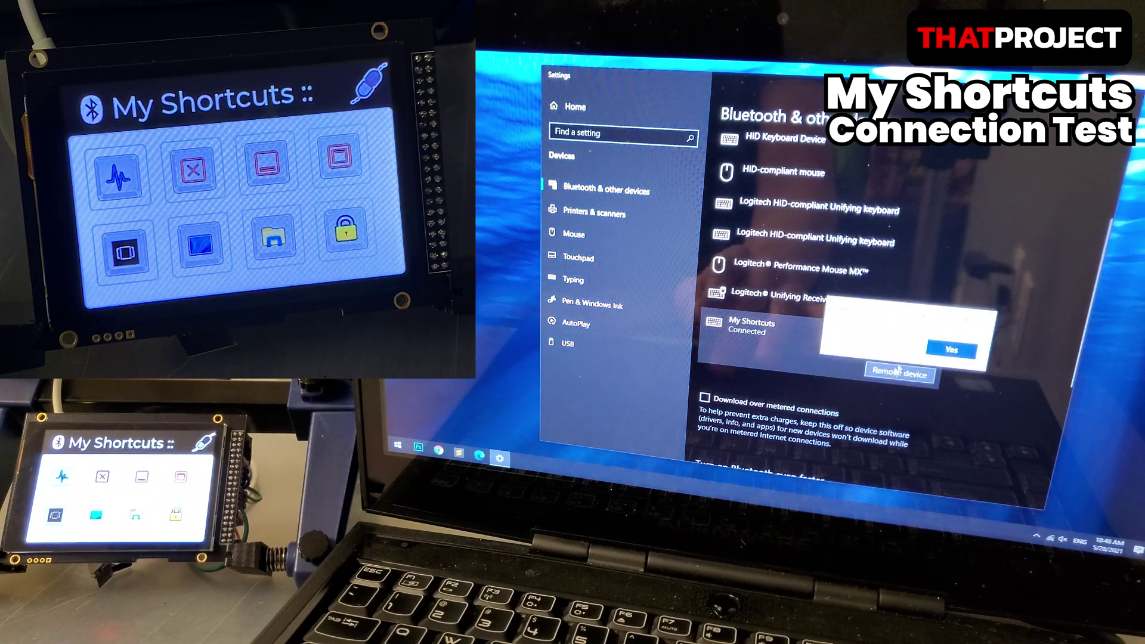
left_click(962, 354)
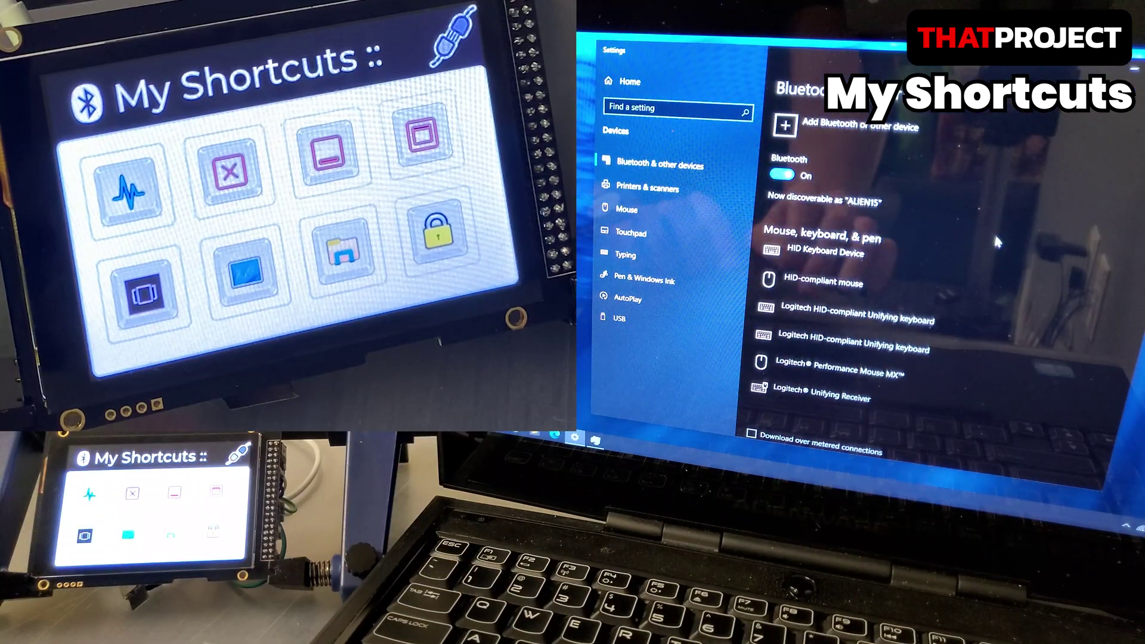
Step: Re-pair My Shortcuts over Bluetooth, then show the desktop with Win+D
left_click(883, 135)
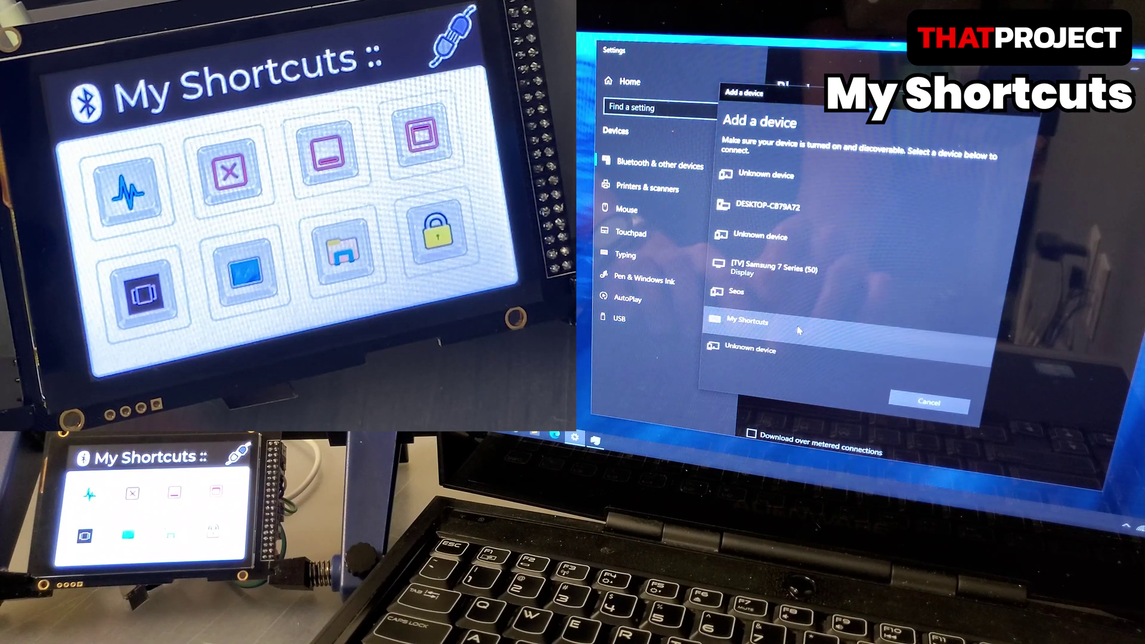
left_click(797, 327)
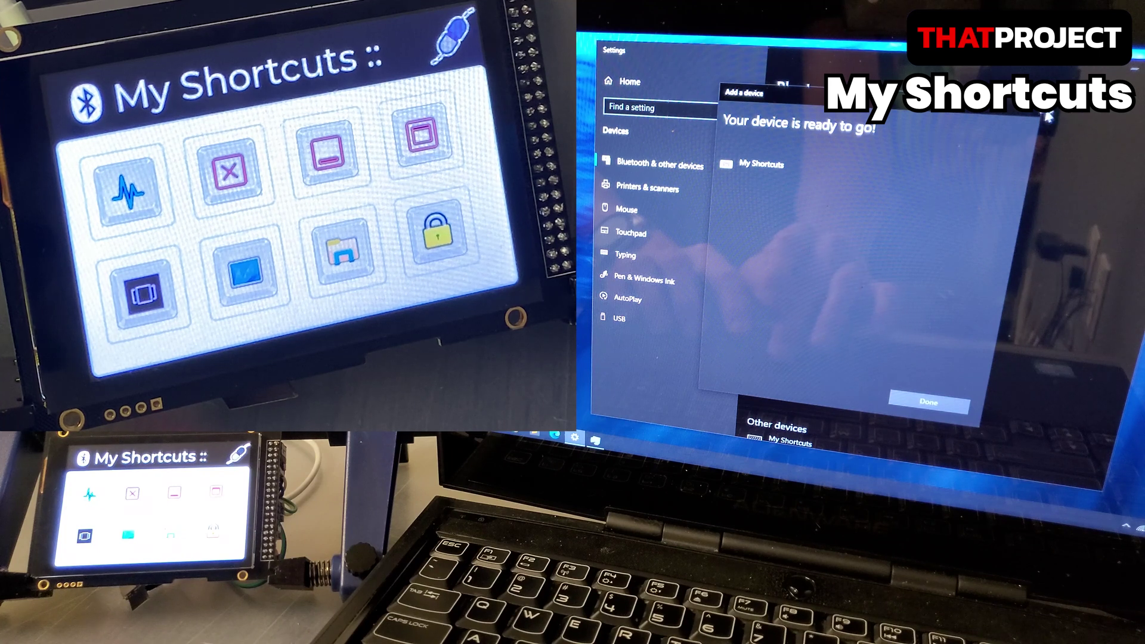
left_click(928, 401)
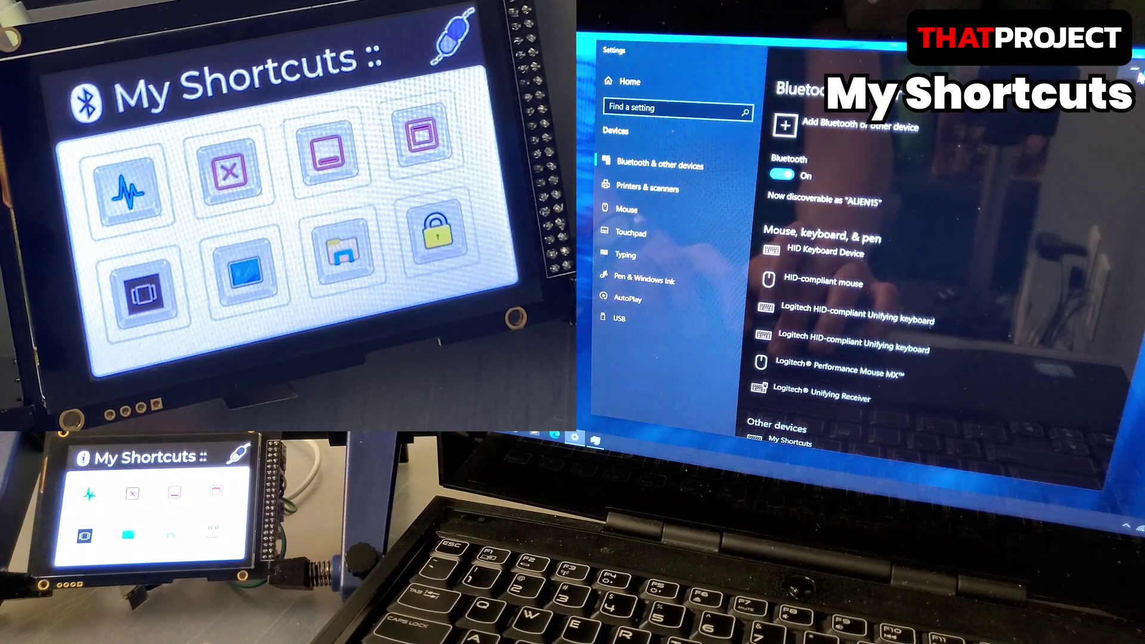
key("super+d")
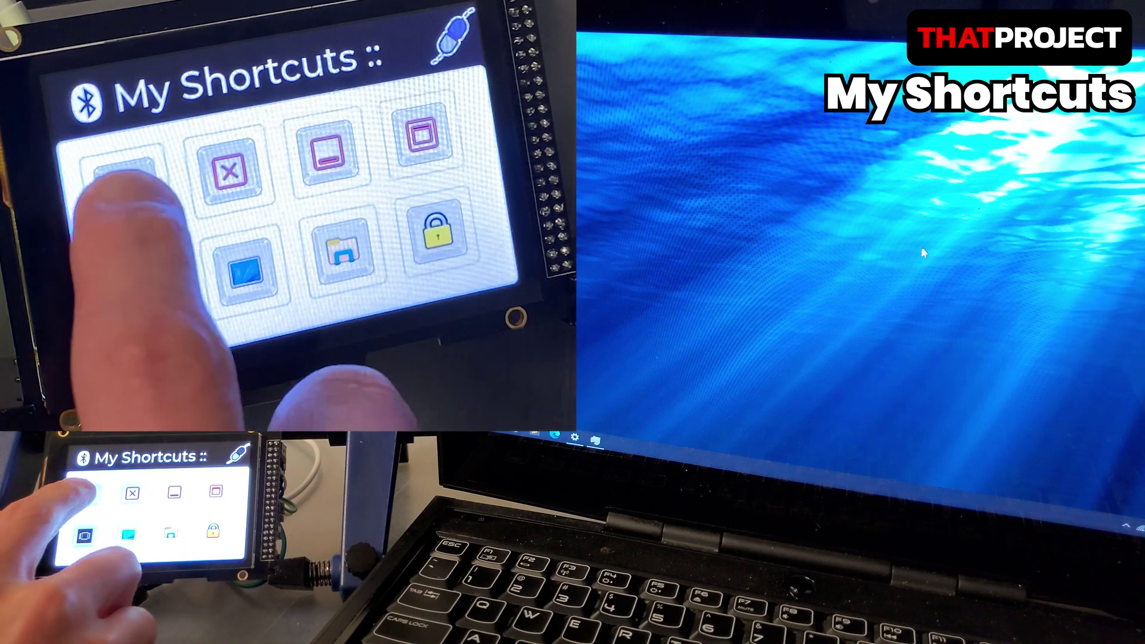
Step: Open Task Manager with Ctrl+Shift+Esc, then maximize and restore it with Win+Up/Down
key("ctrl+shift+Escape")
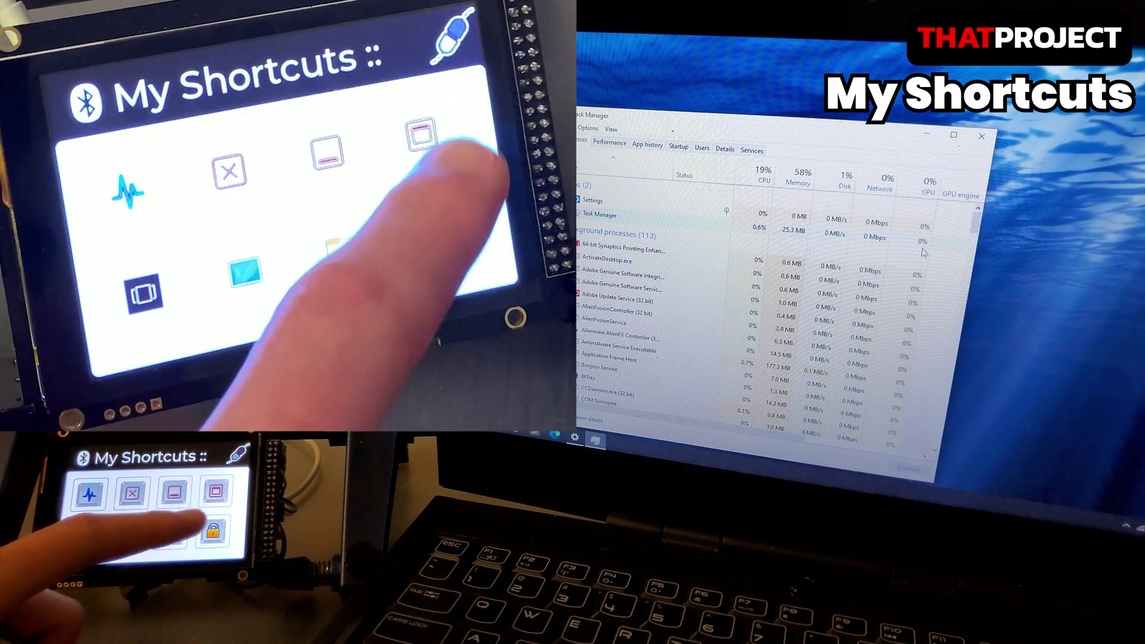
key("super+Up")
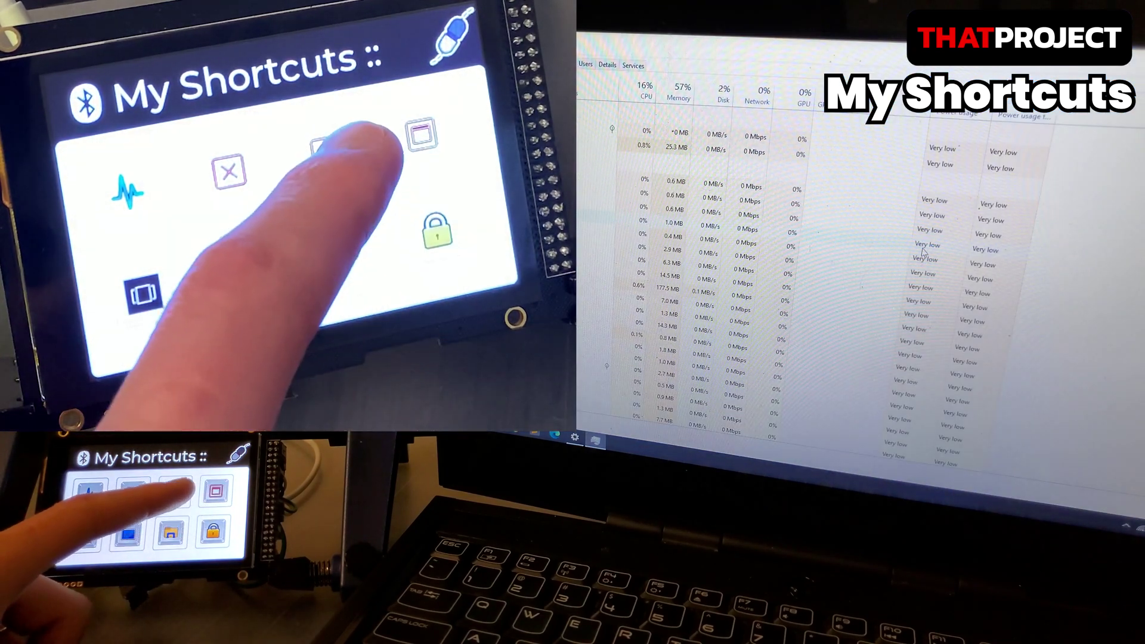
key("super+Down")
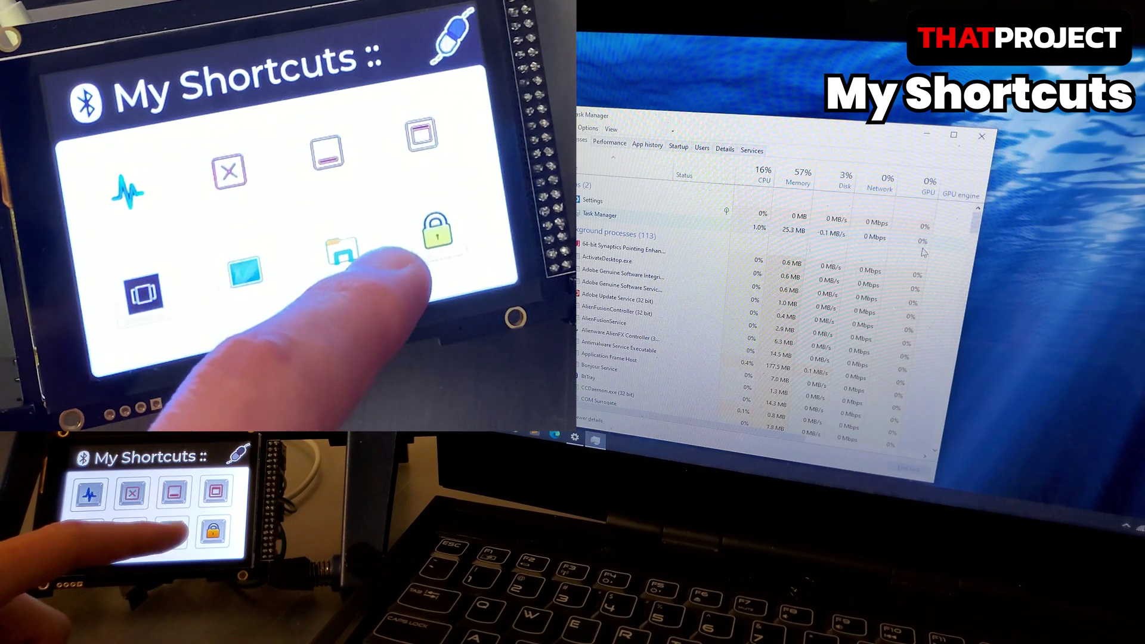
Step: Open File Explorer at This PC with Win+E, using Win+Tab and Win+D between openings
key("super+e")
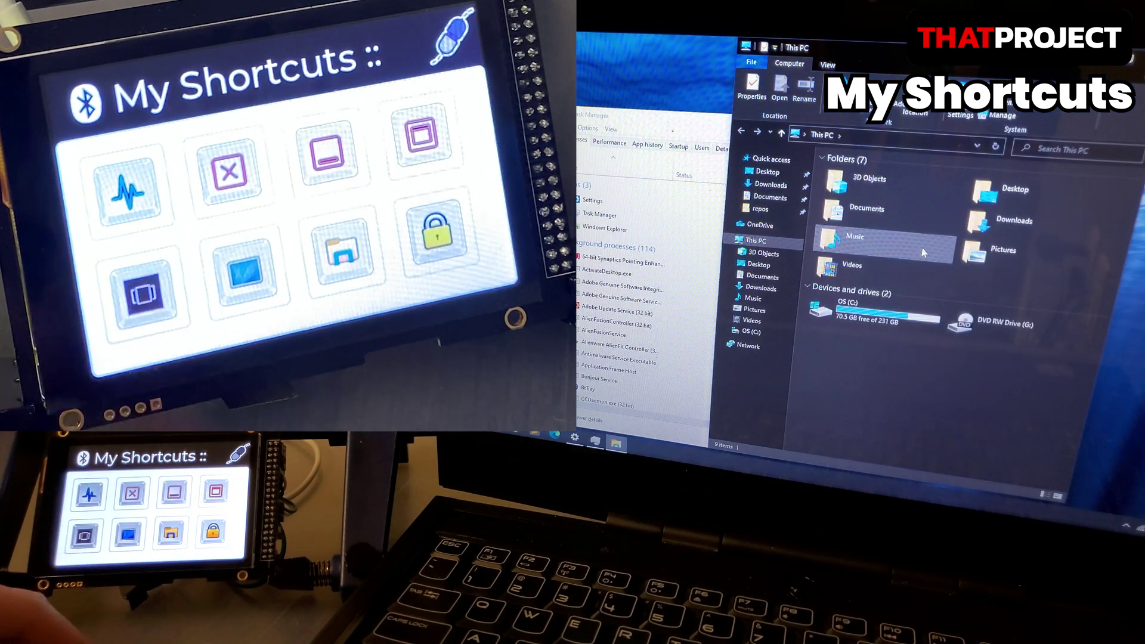
key("super+Tab")
key("super+e")
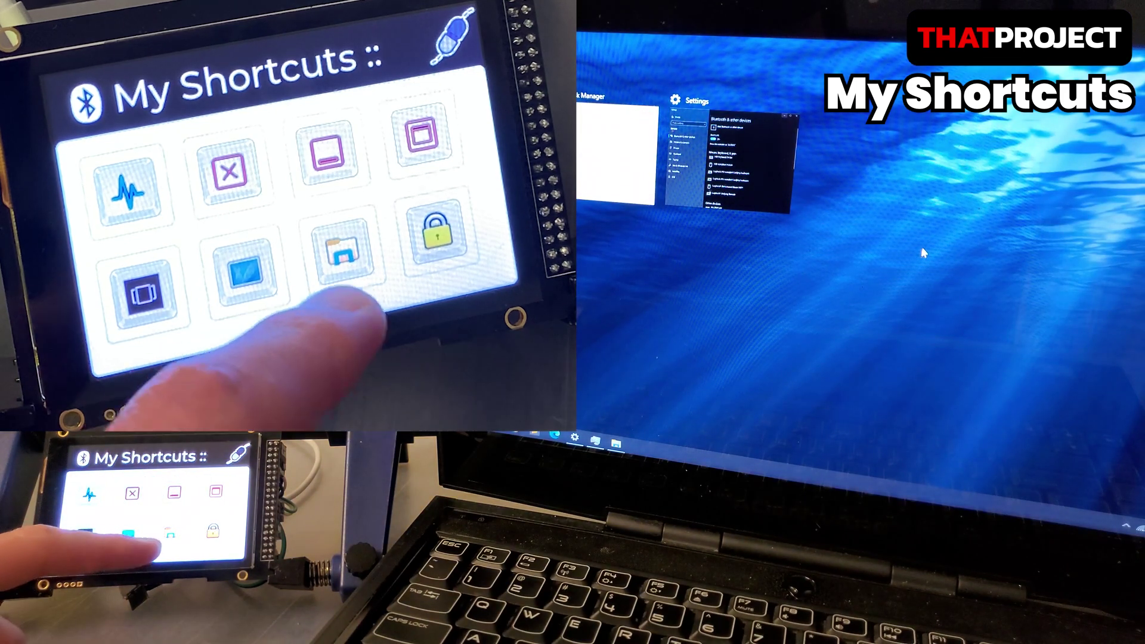
key("super+d")
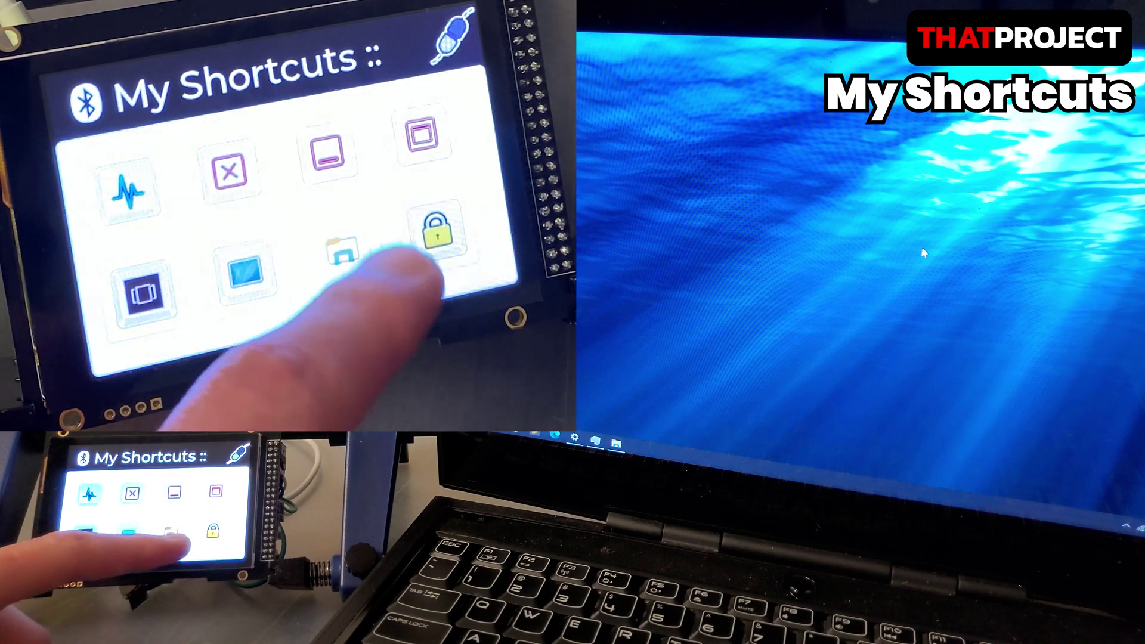
key("super+e")
key("super+d")
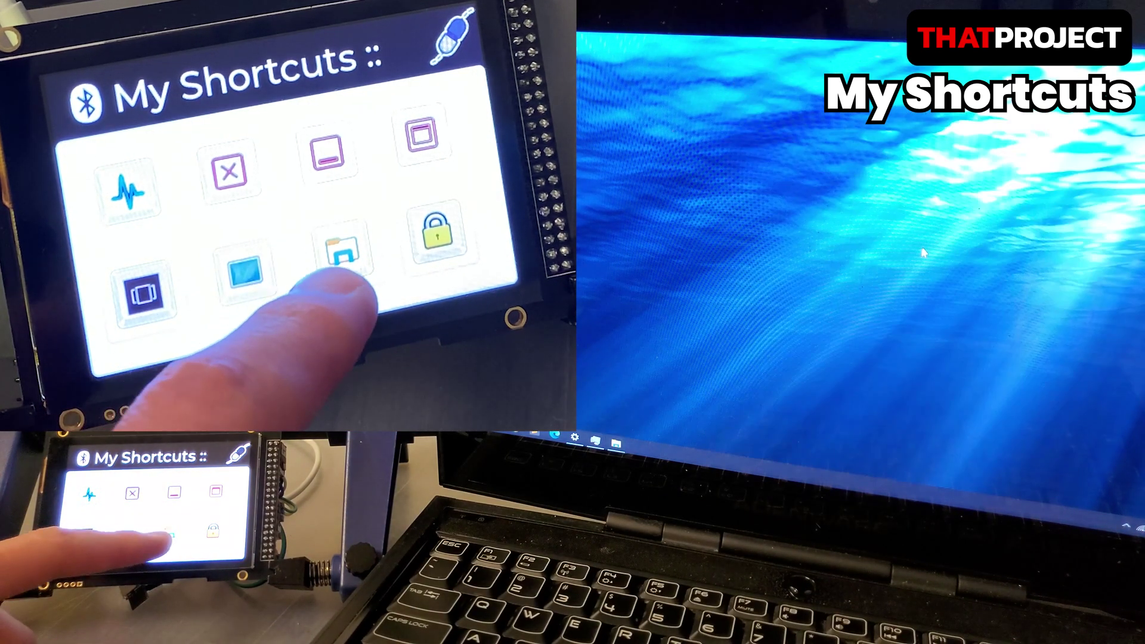
key("super+e")
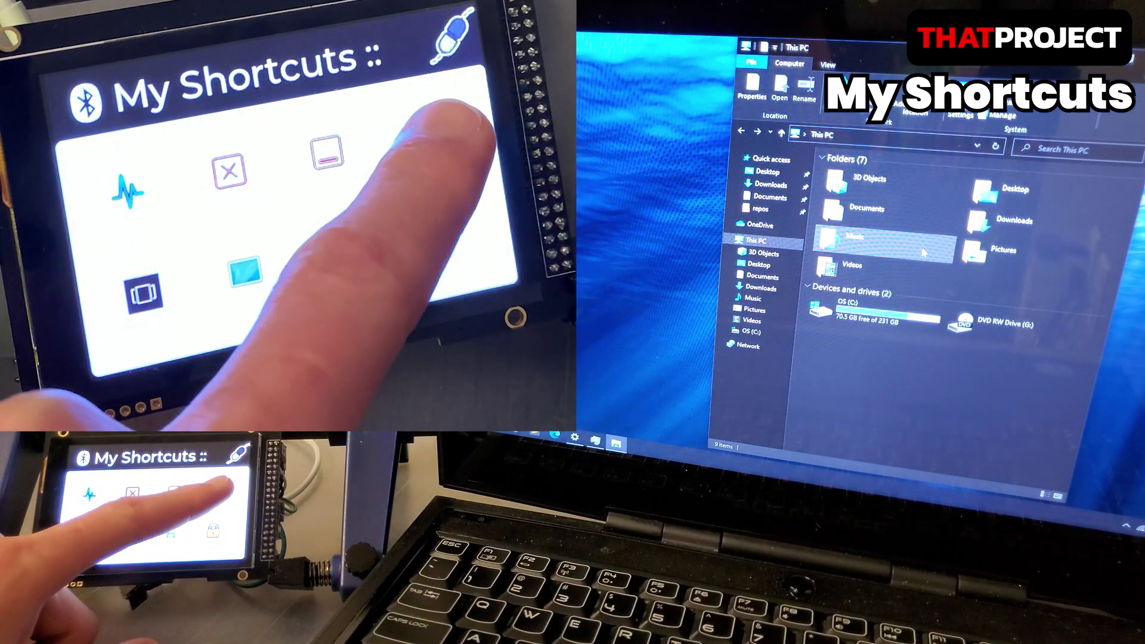